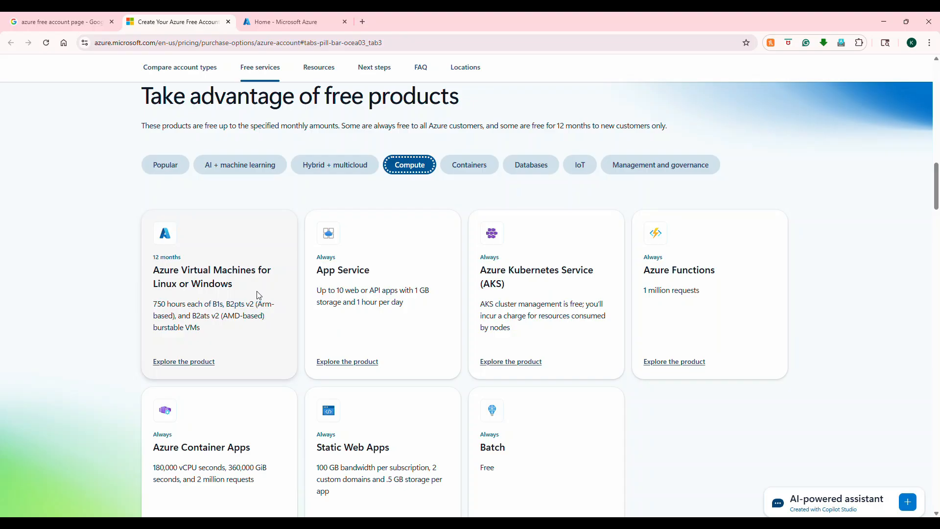
Switch the free products list to the AI + machine learning category.
scroll(542, 258, up, 3)
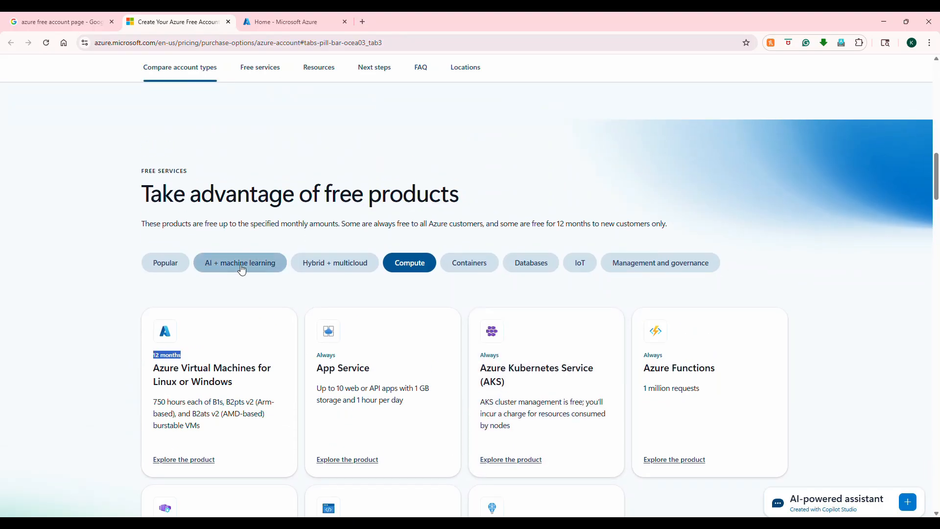
click(241, 266)
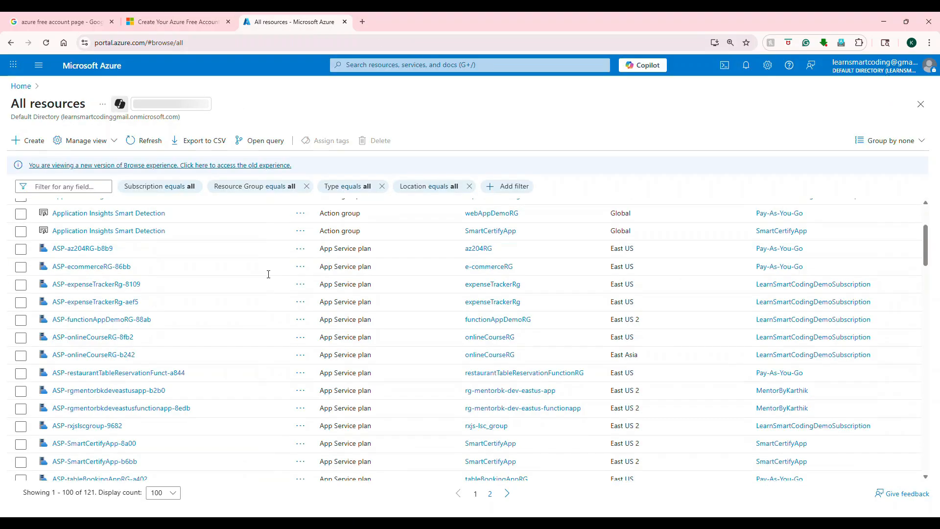
Look through the portal's list of all resources and open the Management groups service.
scroll(220, 311, down, 20)
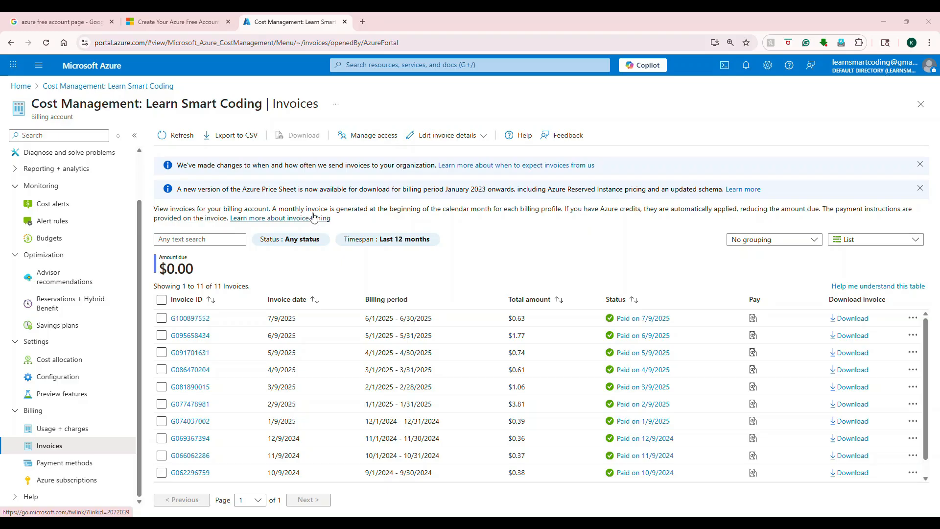
click(359, 69)
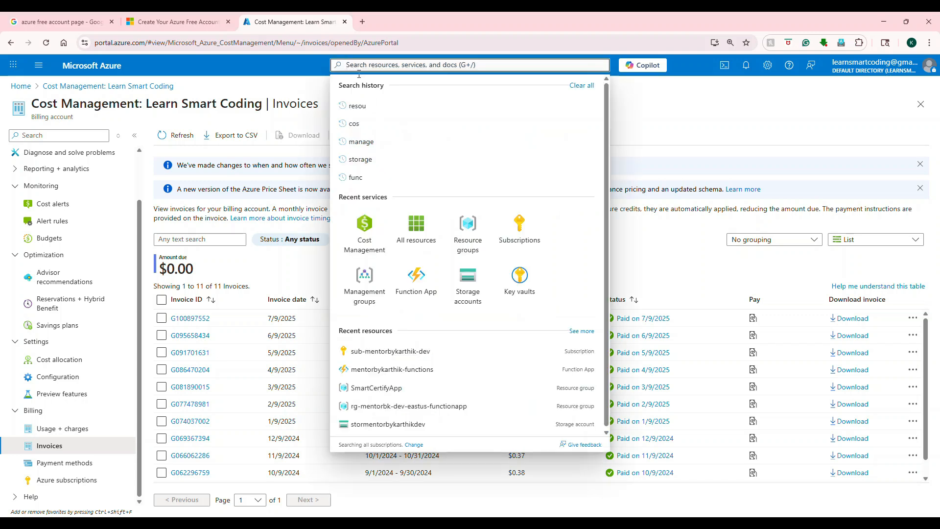
click(366, 282)
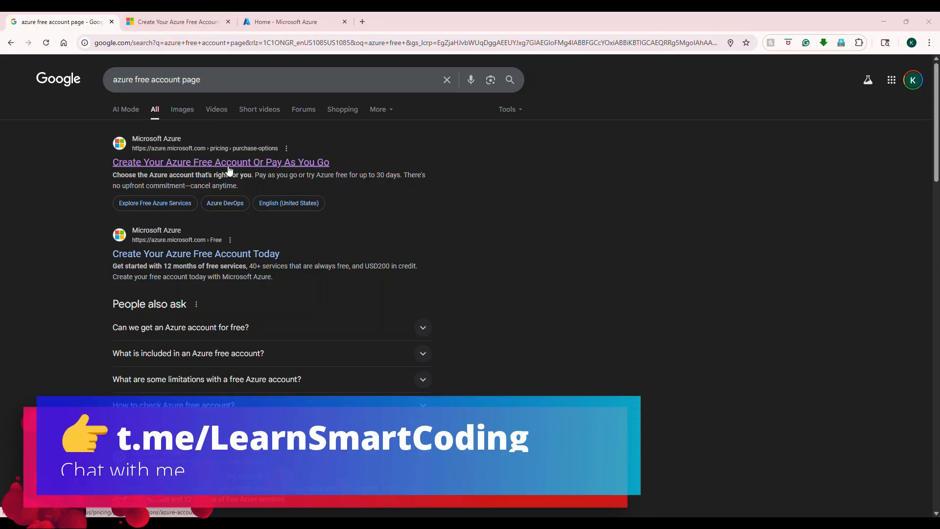
Open the Azure free account page and review the comparison of the free and pay-as-you-go account types.
click(177, 22)
scroll(863, 186, up, 10)
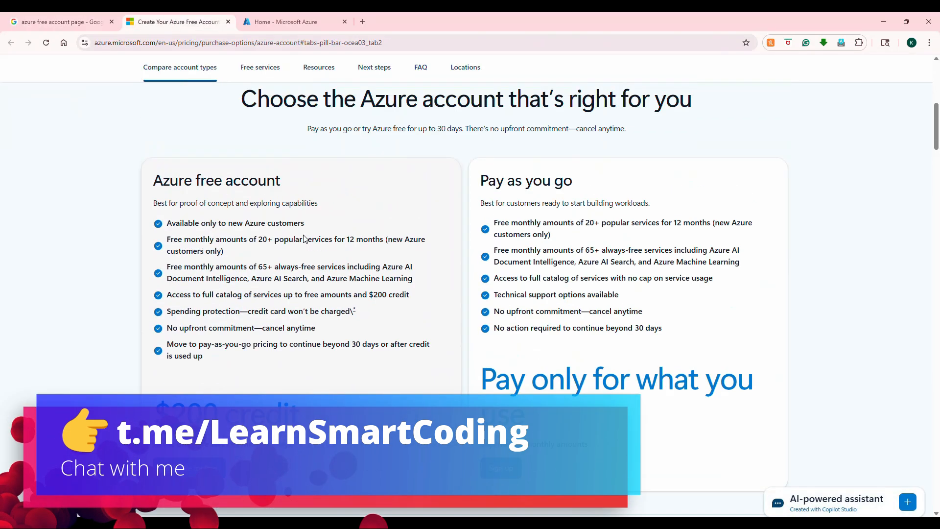
scroll(863, 187, down, 4)
scroll(863, 187, up, 5)
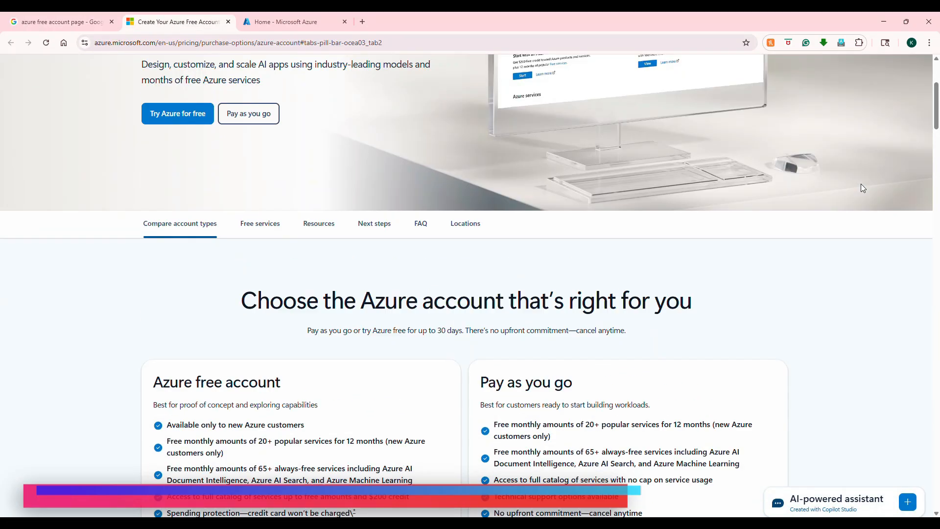
scroll(852, 186, down, 8)
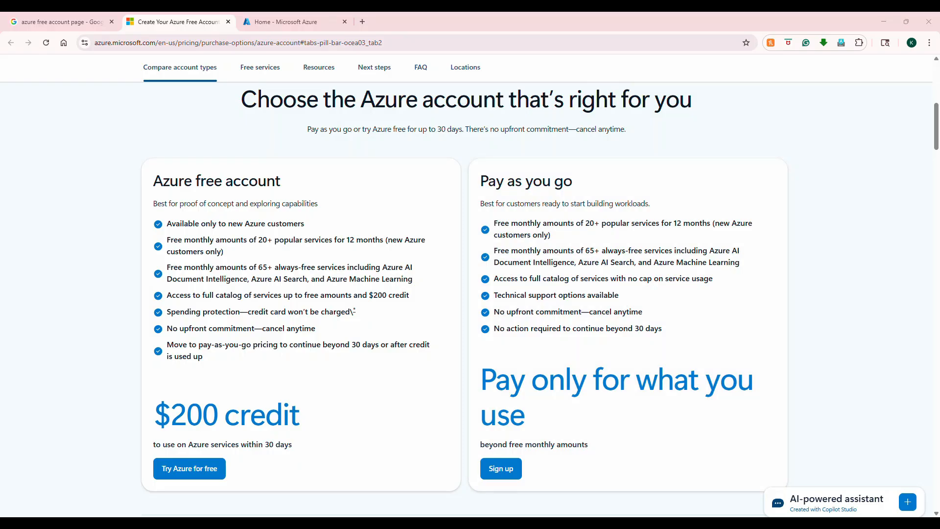
Highlight the free account's new-customer condition, the 20+ popular services for 12 months and the 65+ always-free services.
drag(306, 227, 216, 215)
scroll(264, 221, down, 5)
scroll(232, 219, up, 4)
click(216, 370)
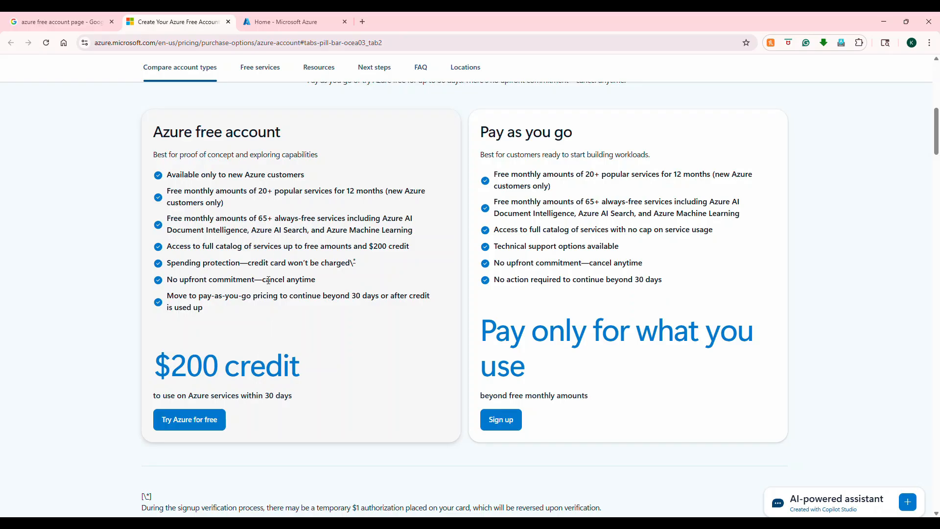
double_click(258, 195)
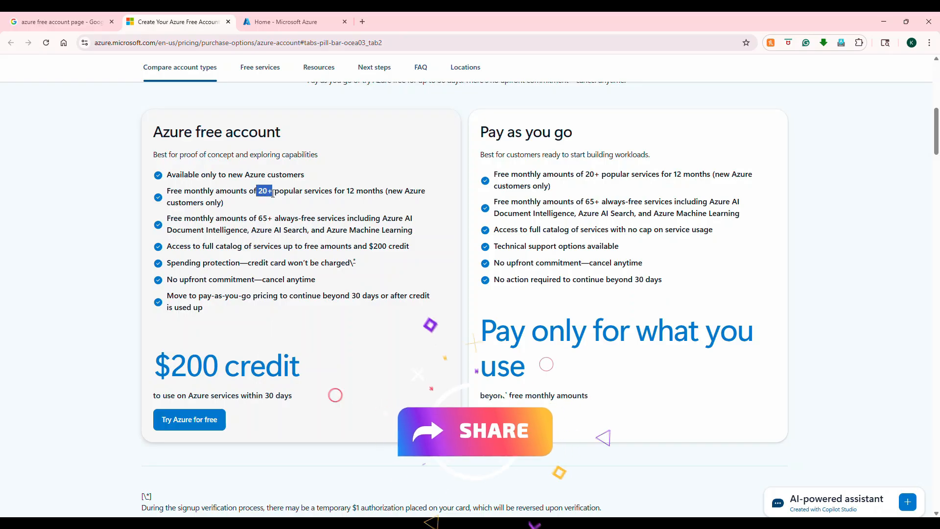
drag(346, 191, 387, 188)
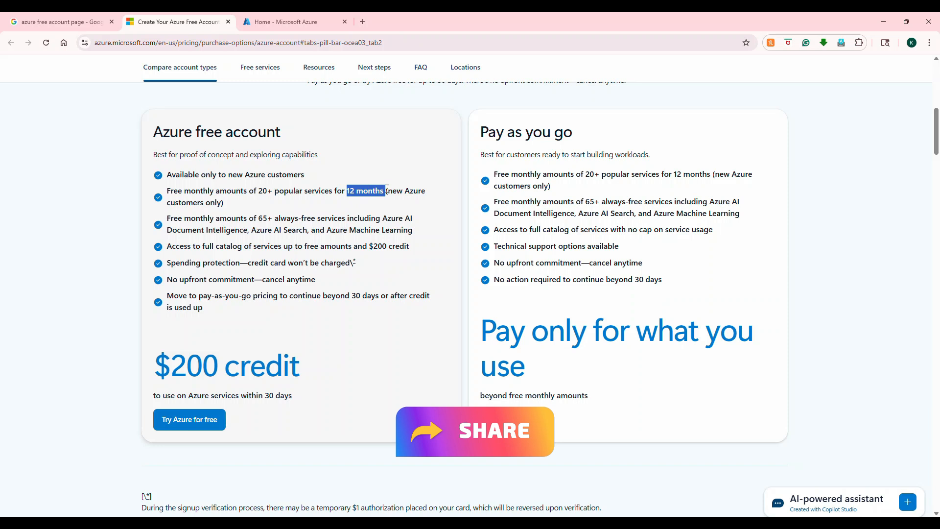
drag(258, 219, 276, 218)
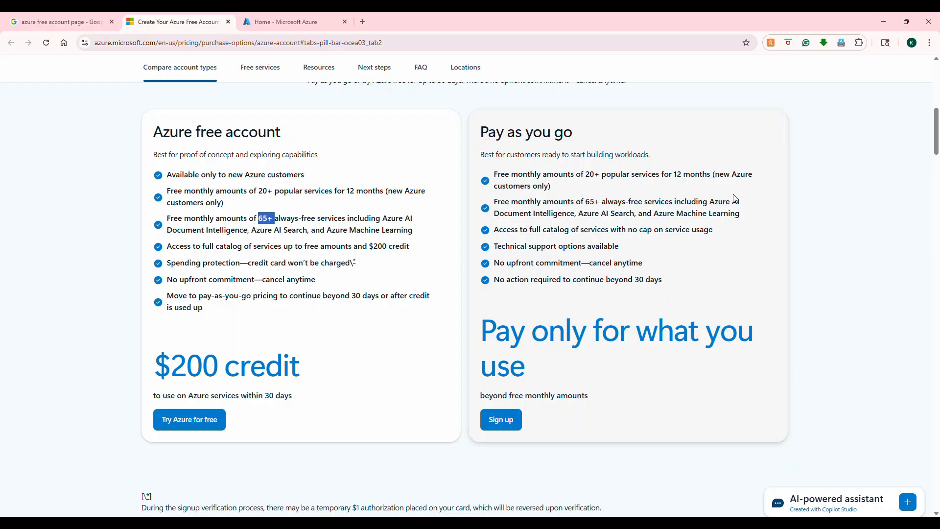
Review the pay-as-you-go offer and show the Popular category of free products.
scroll(804, 214, down, 3)
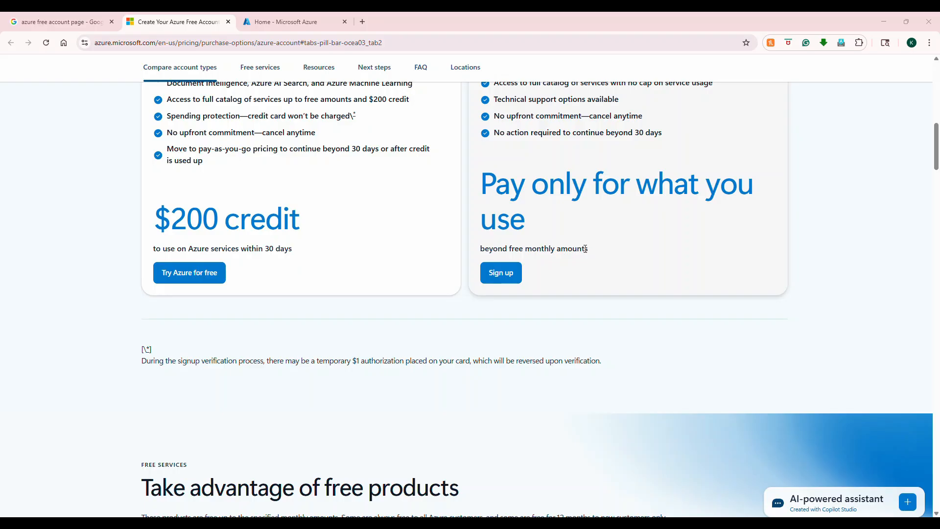
scroll(583, 248, up, 1)
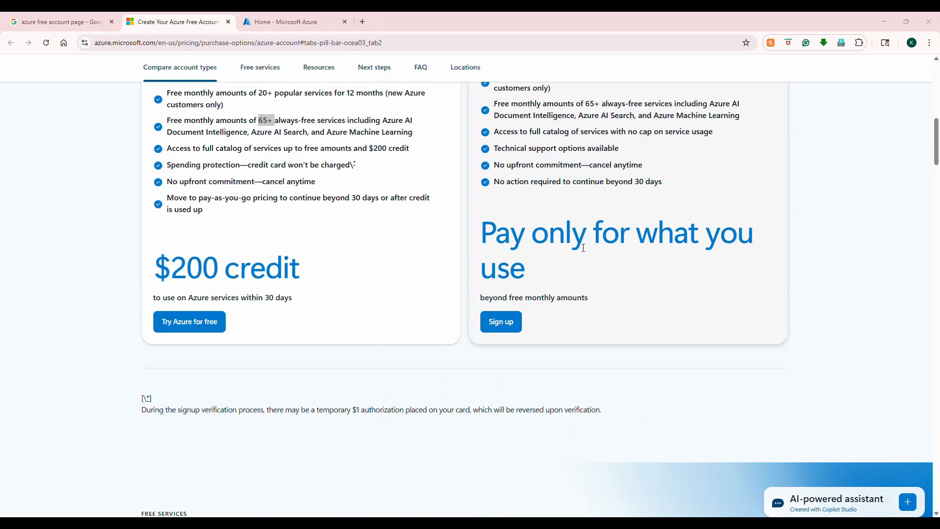
scroll(584, 248, up, 1)
scroll(583, 248, down, 9)
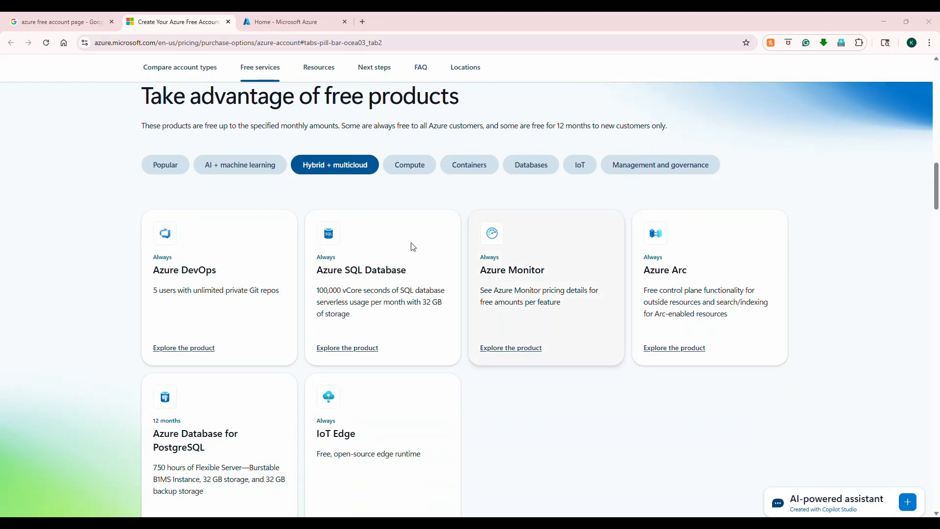
click(177, 171)
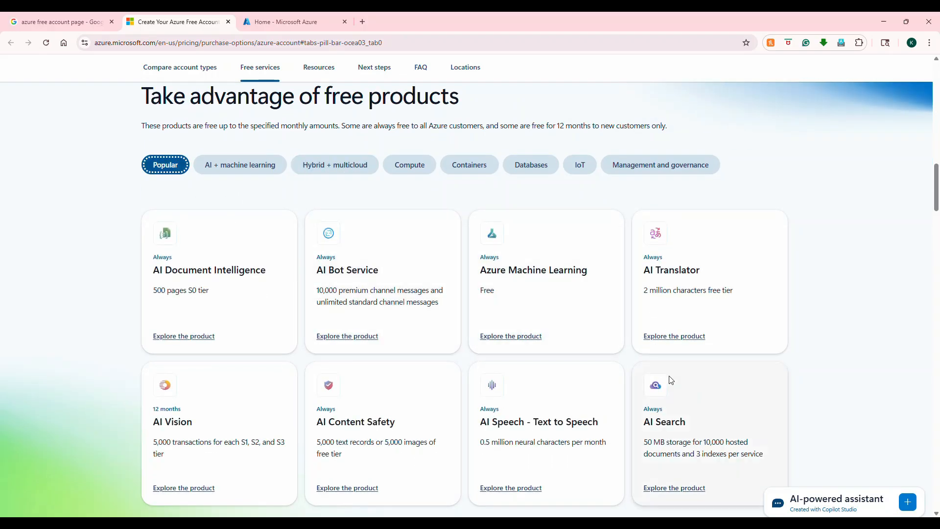
Show the free Compute products and highlight the 12 months label of Azure Virtual Machines.
click(399, 167)
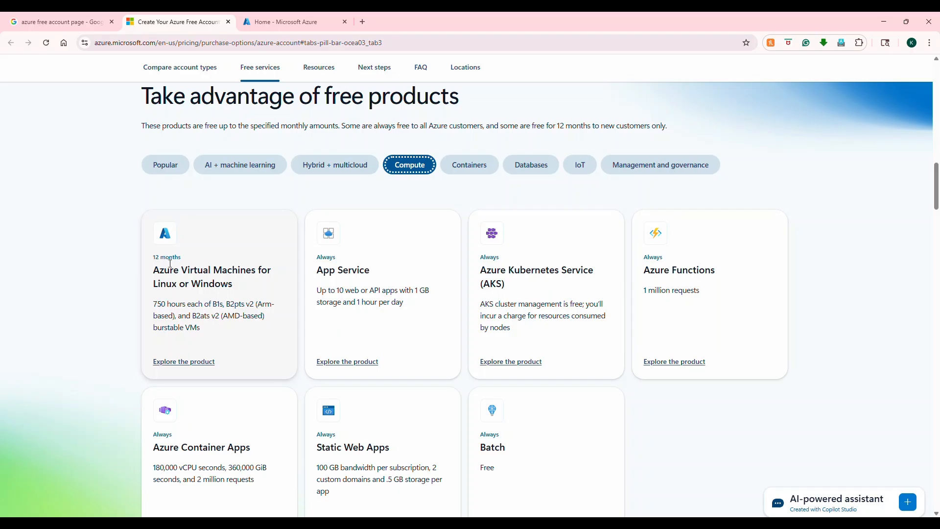
drag(181, 257, 154, 258)
scroll(269, 308, down, 2)
scroll(267, 304, up, 1)
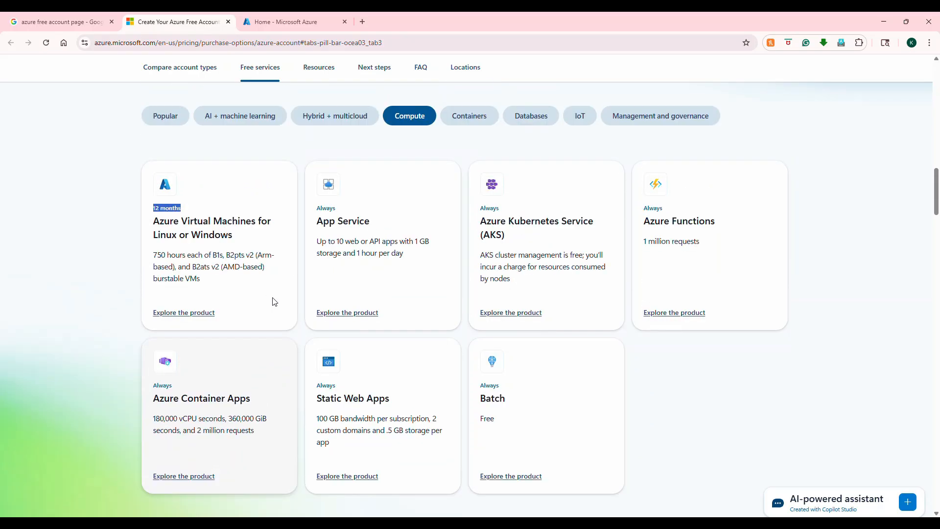
Show the free AI + machine learning products and highlight the AI Vision transaction allowance.
scroll(542, 258, up, 3)
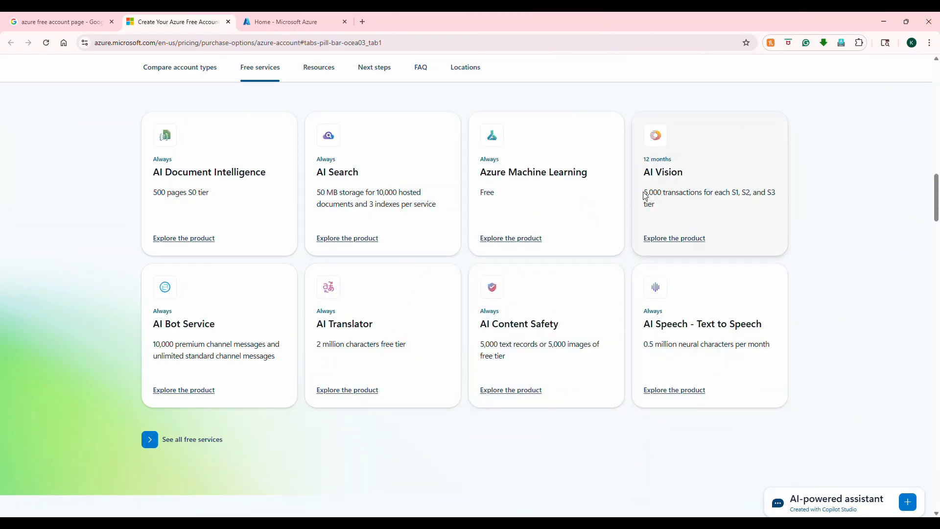
drag(644, 198, 694, 202)
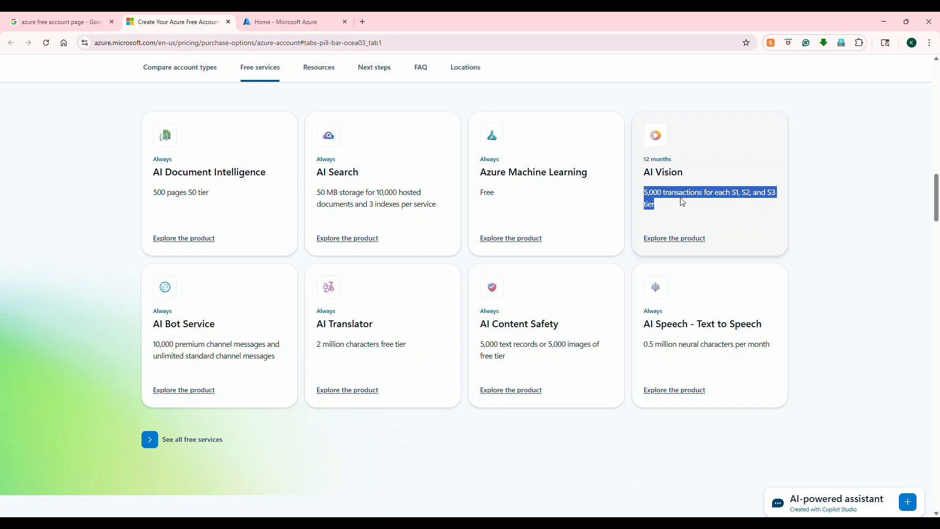
click(733, 202)
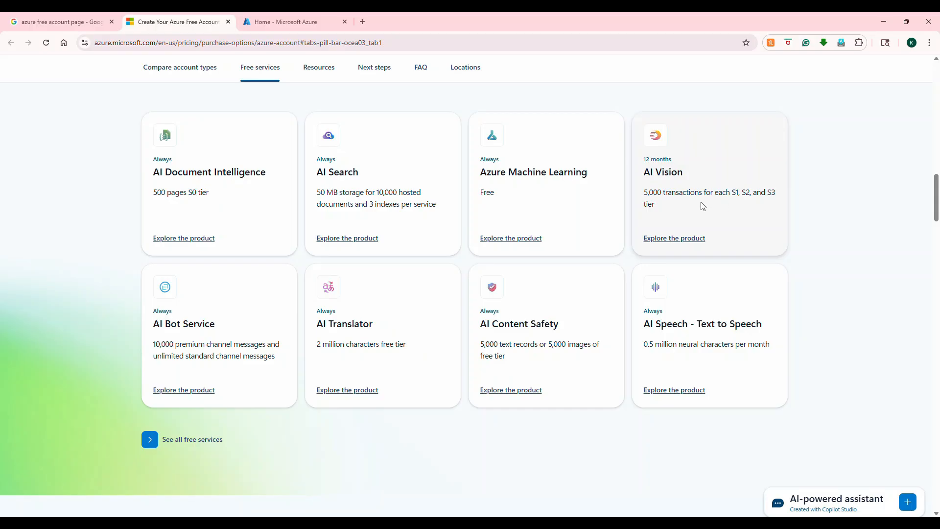
Show the Hybrid + multicloud free products and review their free amounts.
scroll(382, 296, up, 1)
scroll(383, 296, up, 3)
click(374, 260)
scroll(372, 257, down, 4)
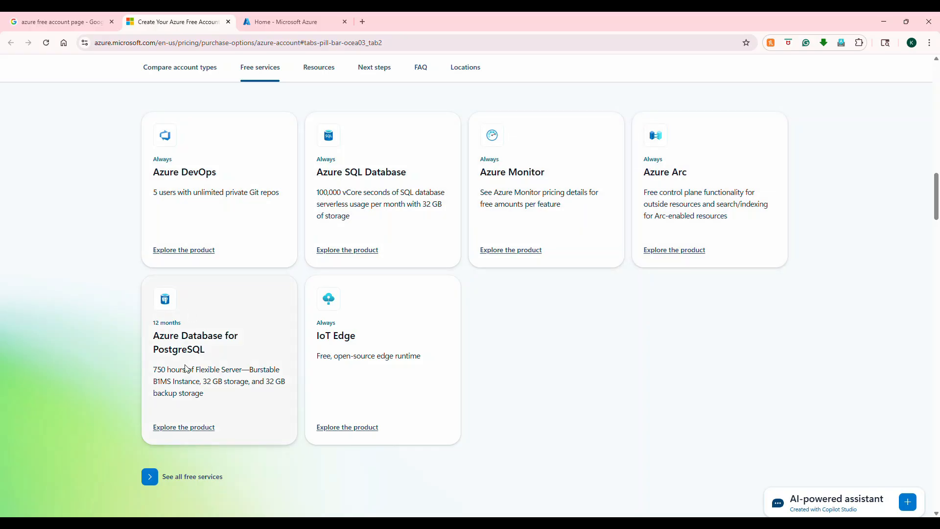
scroll(368, 349, up, 2)
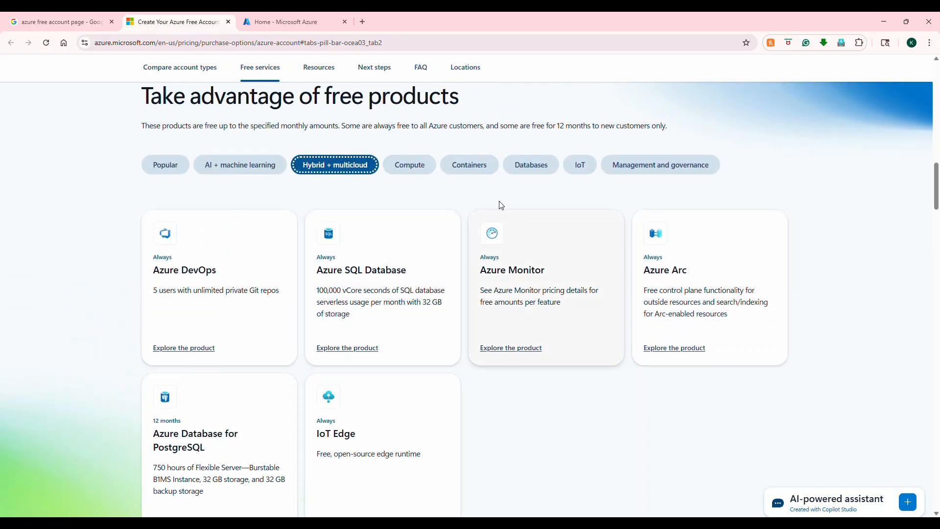
Show the Compute free products and the Management and governance free products.
click(409, 164)
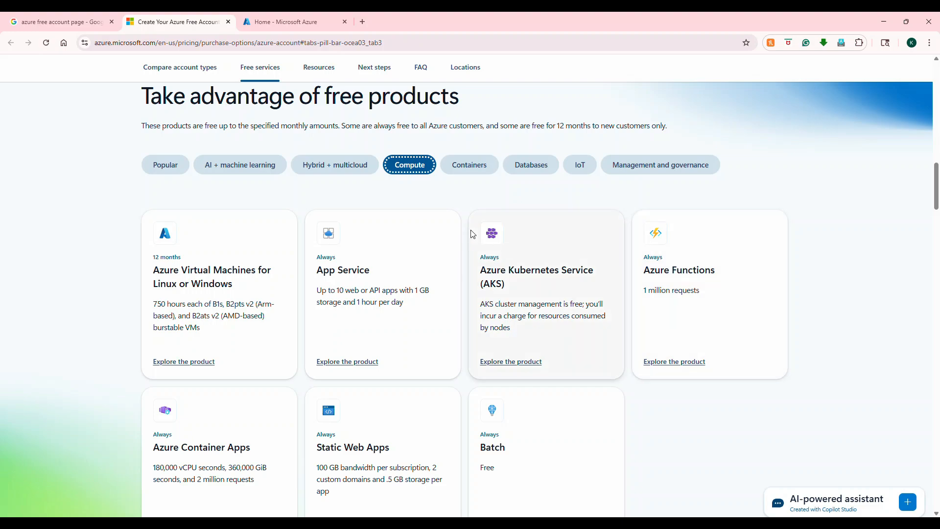
click(627, 167)
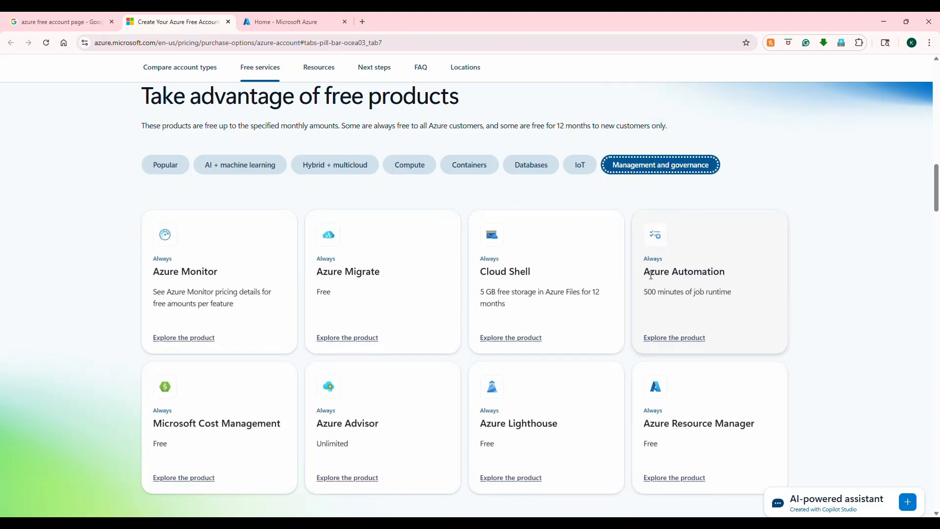
Review the account type comparison and highlight the note about the temporary $1 card authorization and its reversal.
scroll(650, 285, up, 10)
scroll(646, 288, up, 5)
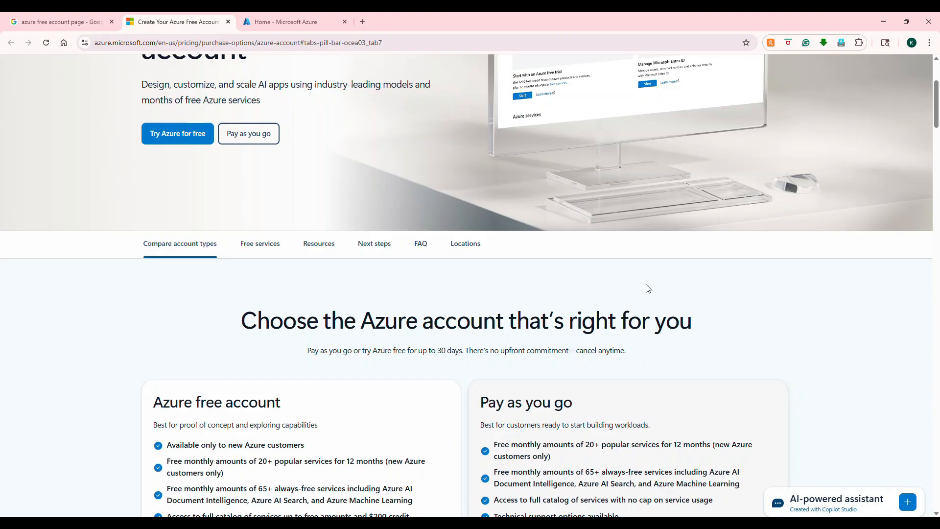
scroll(329, 367, down, 4)
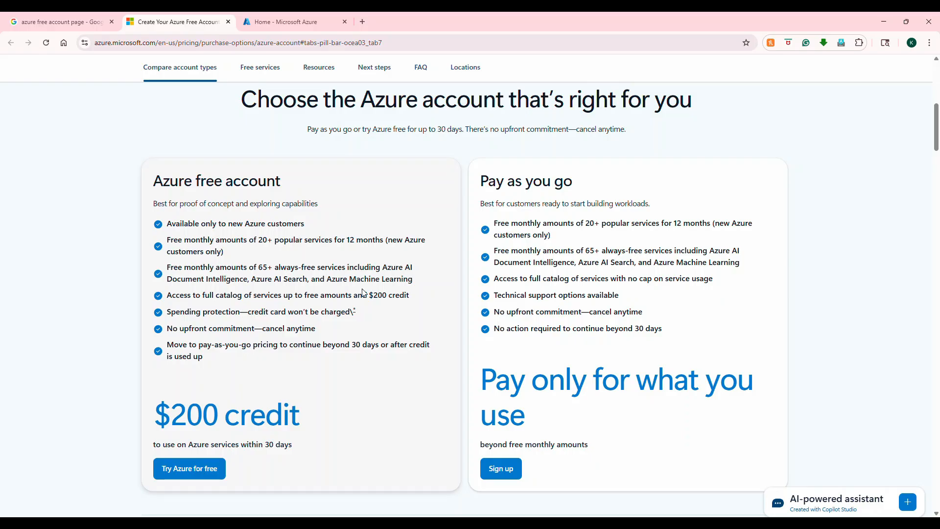
scroll(401, 247, down, 6)
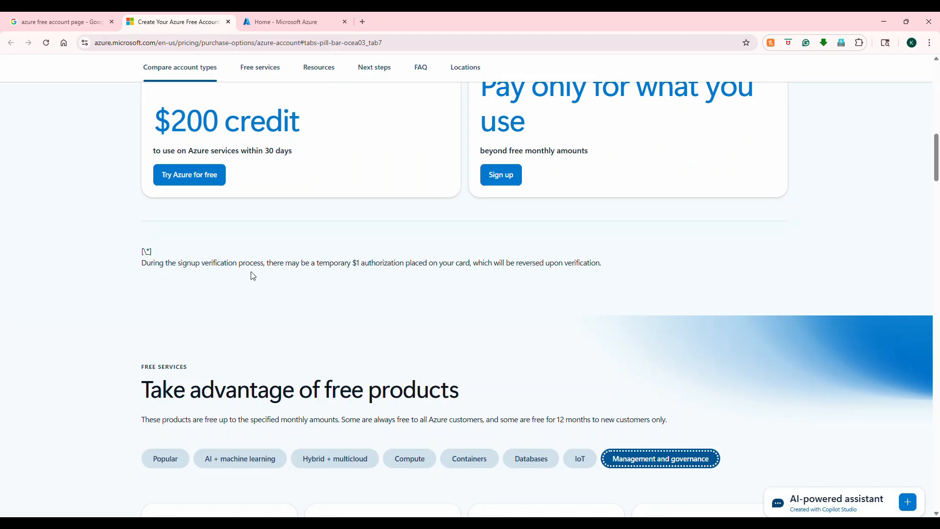
drag(223, 264, 411, 263)
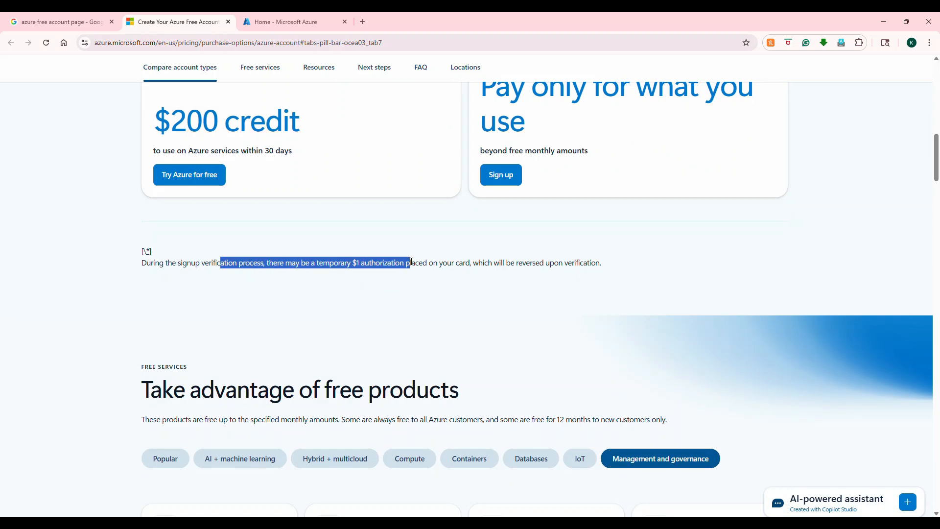
click(427, 298)
drag(443, 263, 630, 263)
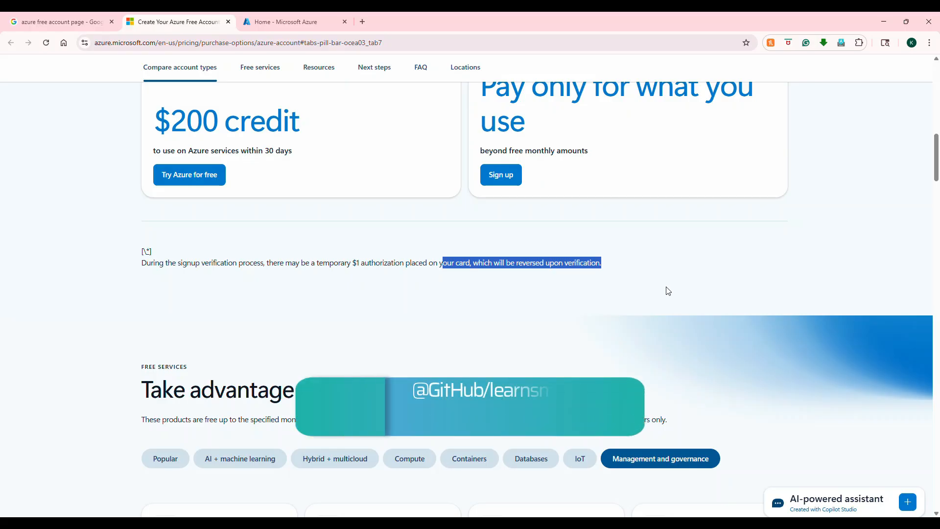
Recheck the free and pay-as-you-go plan cards and return to the free account page's sign-up banner.
scroll(663, 287, up, 2)
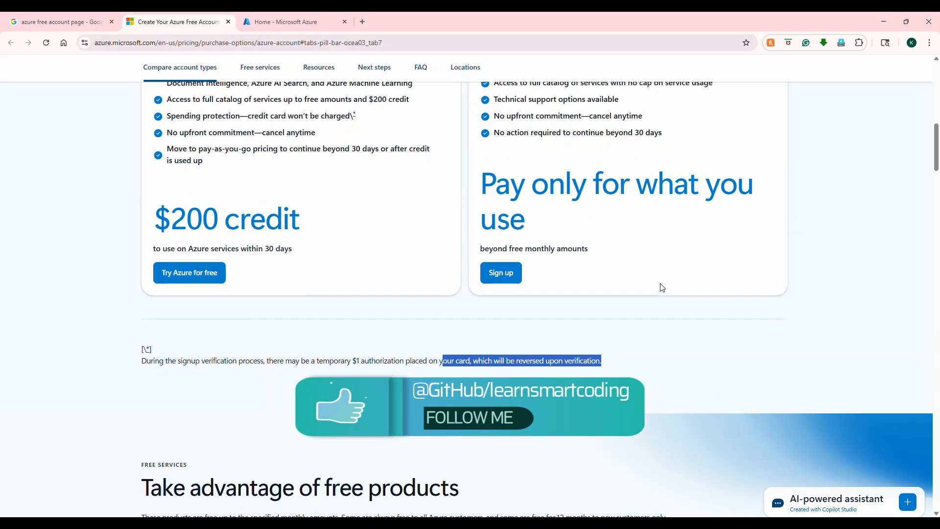
scroll(663, 287, up, 3)
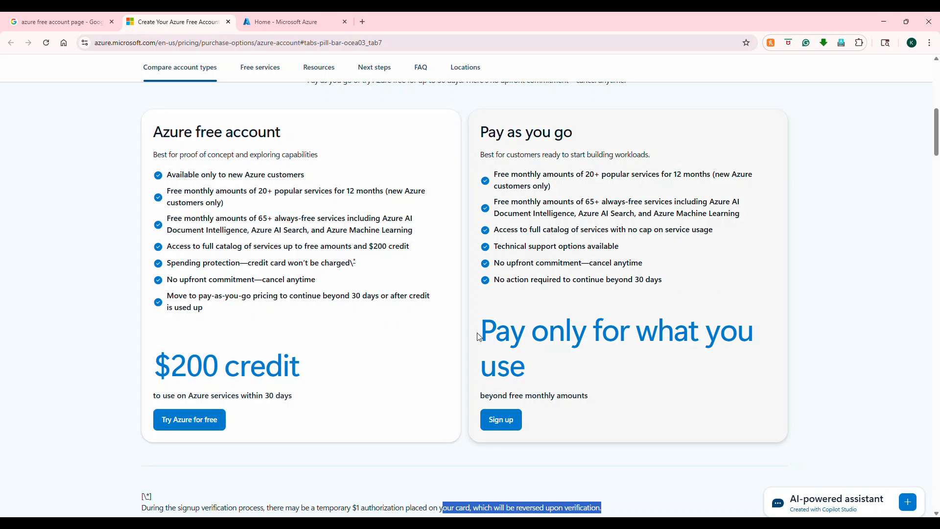
scroll(570, 312, up, 4)
scroll(574, 313, down, 1)
scroll(573, 313, down, 2)
scroll(569, 313, up, 8)
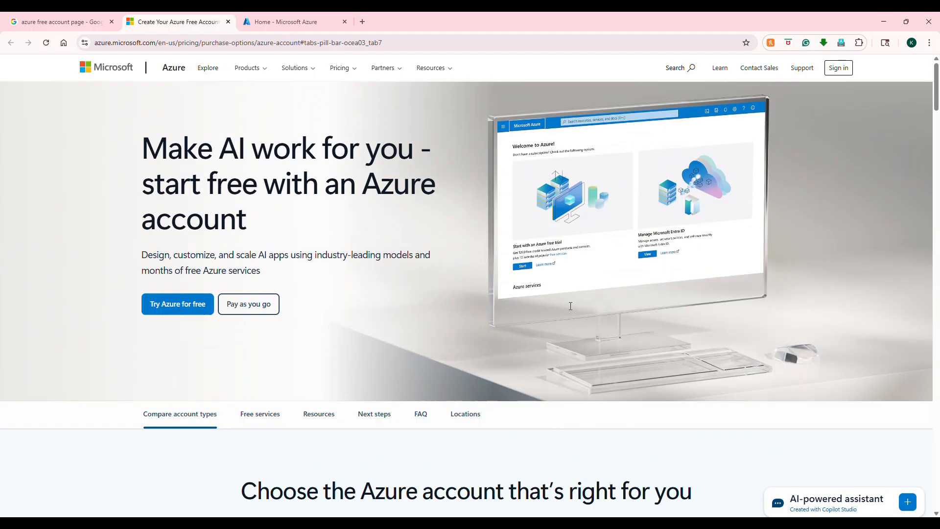
Switch to the Azure portal's home page.
click(286, 22)
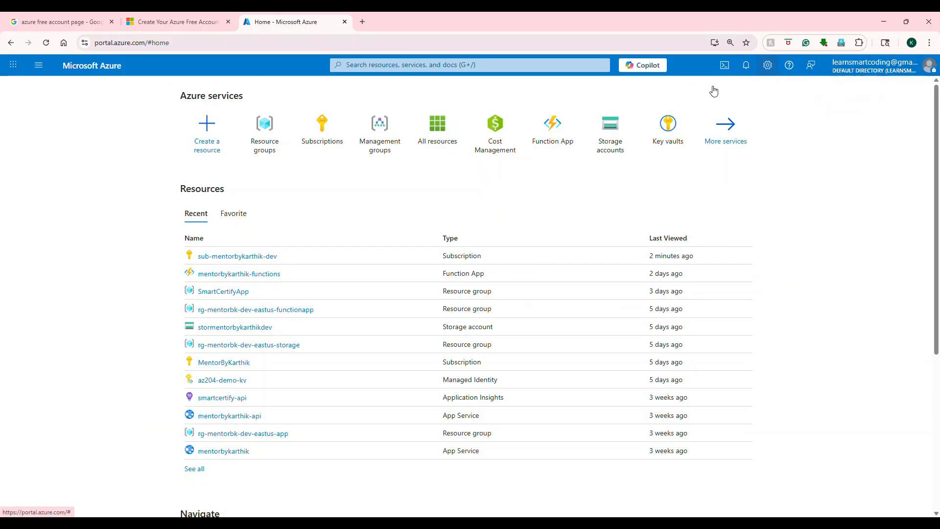
click(537, 66)
click(74, 135)
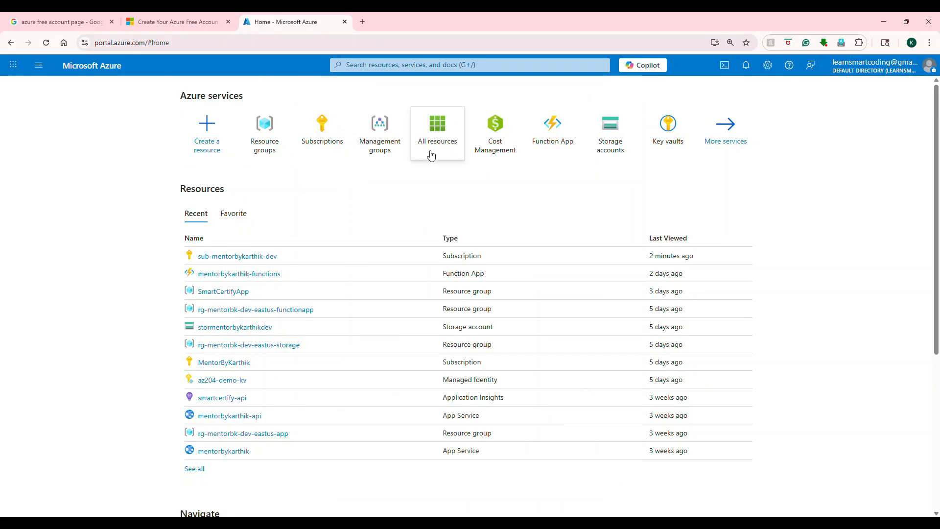
Open the All resources list and look through the resources with their types, resource groups, locations and subscriptions.
click(433, 150)
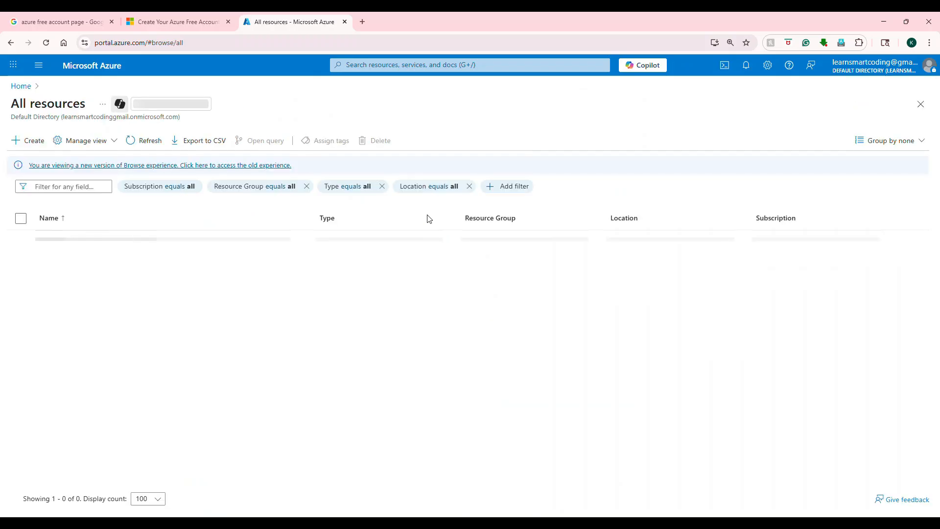
scroll(269, 274, down, 4)
scroll(269, 274, down, 5)
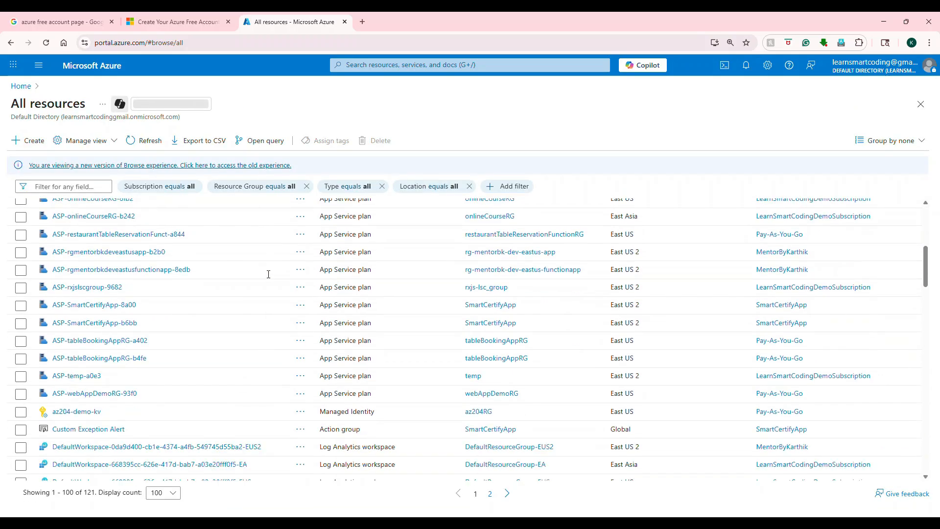
scroll(514, 271, down, 5)
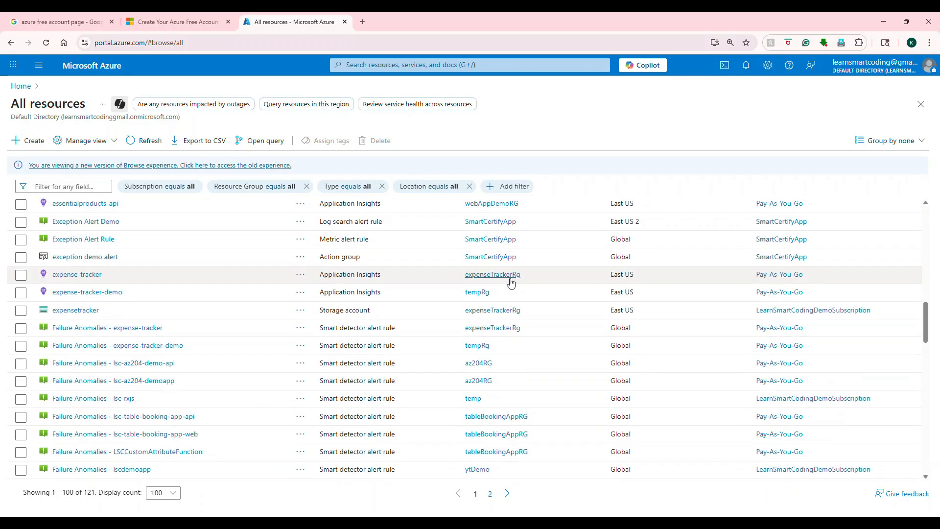
scroll(179, 264, down, 3)
scroll(222, 308, down, 12)
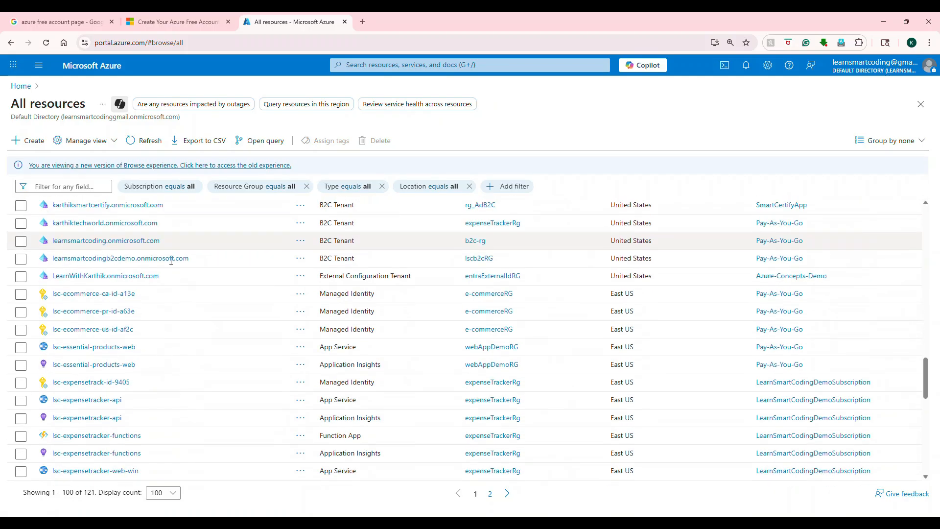
scroll(221, 308, down, 1)
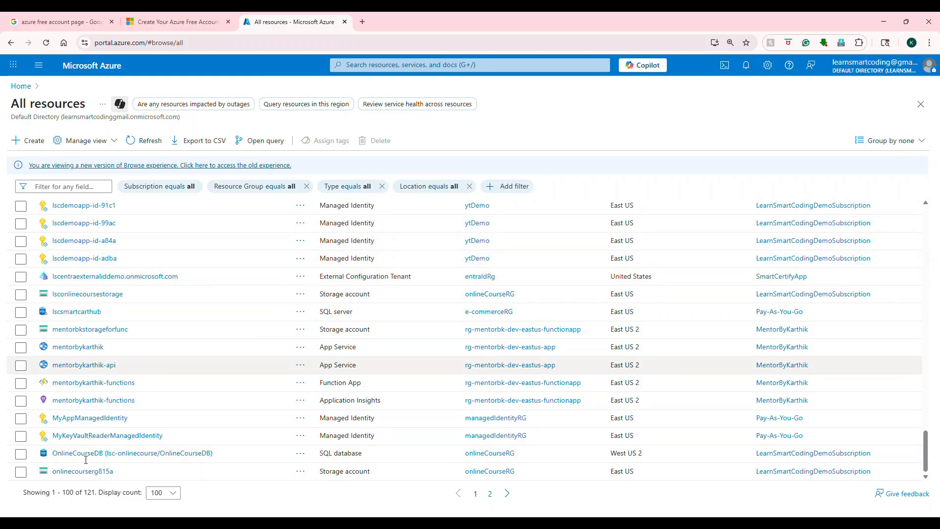
Open Cost Management and show the billing account's invoices.
click(403, 66)
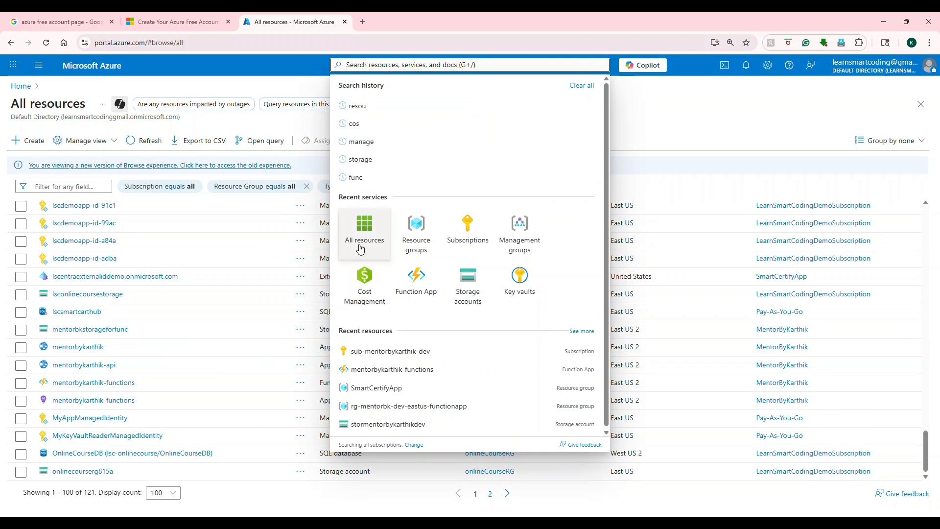
click(367, 245)
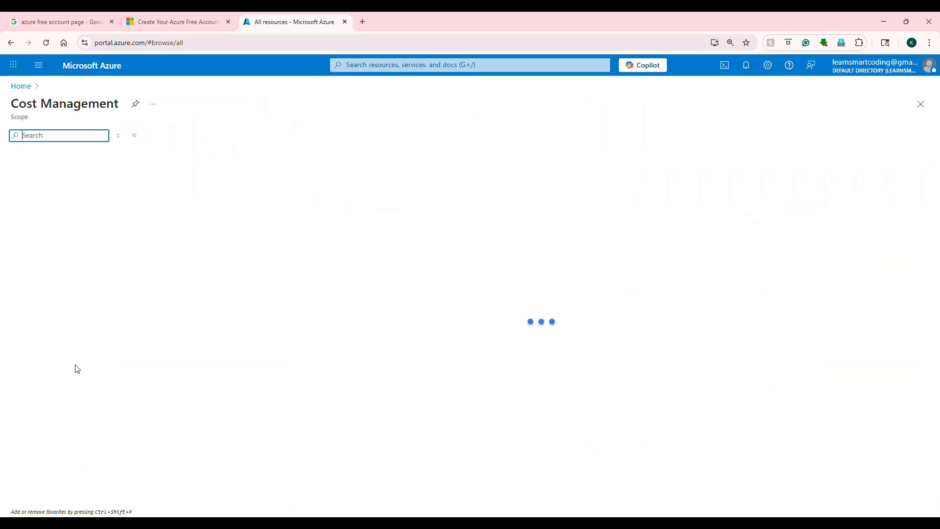
click(49, 446)
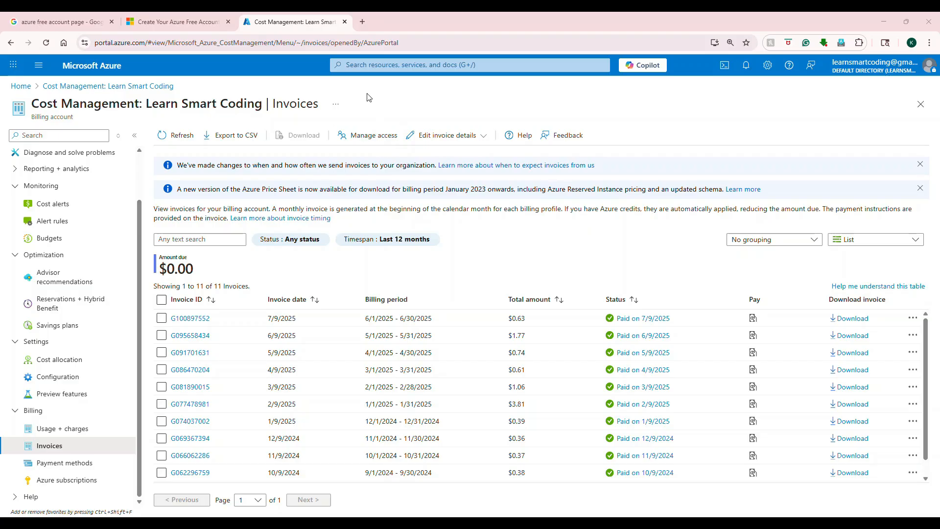
Open Management groups and expand the subscriptions under Tenant Root Group and the Mentorbykarthik group.
click(359, 68)
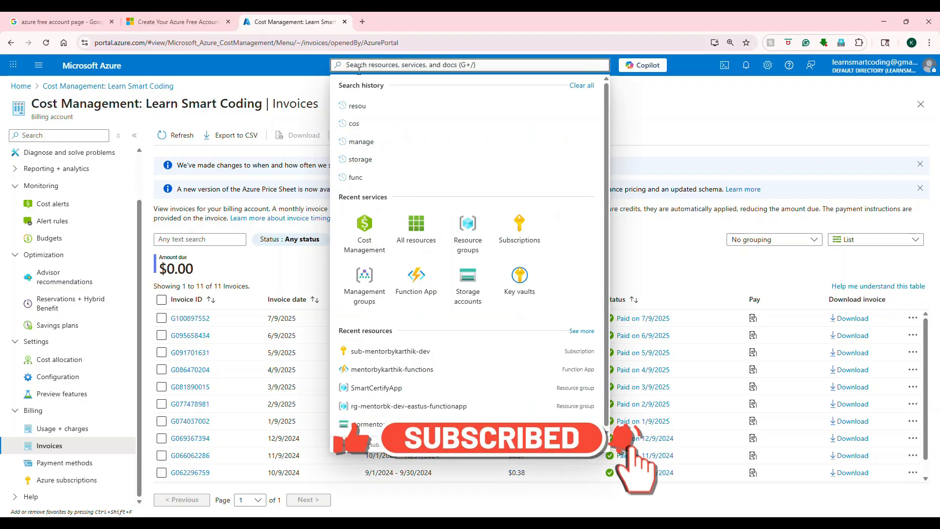
click(370, 283)
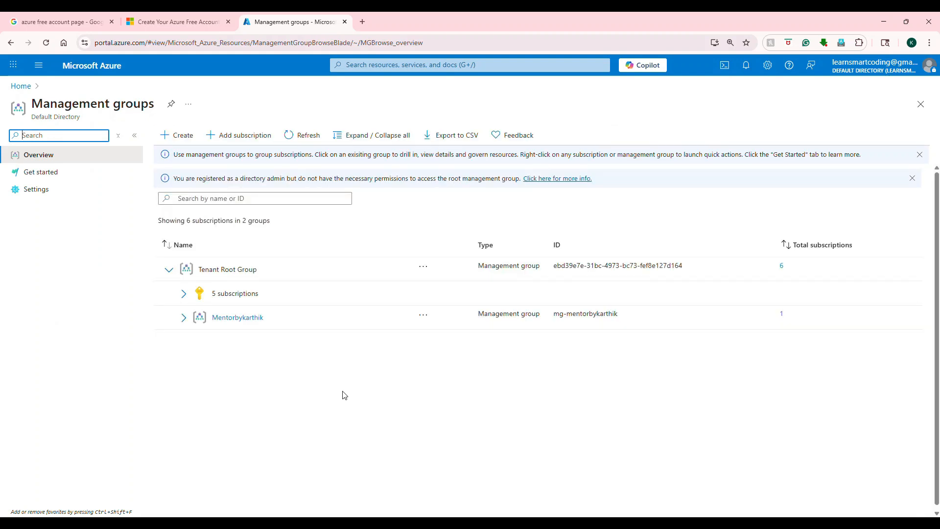
mouse_move(257, 270)
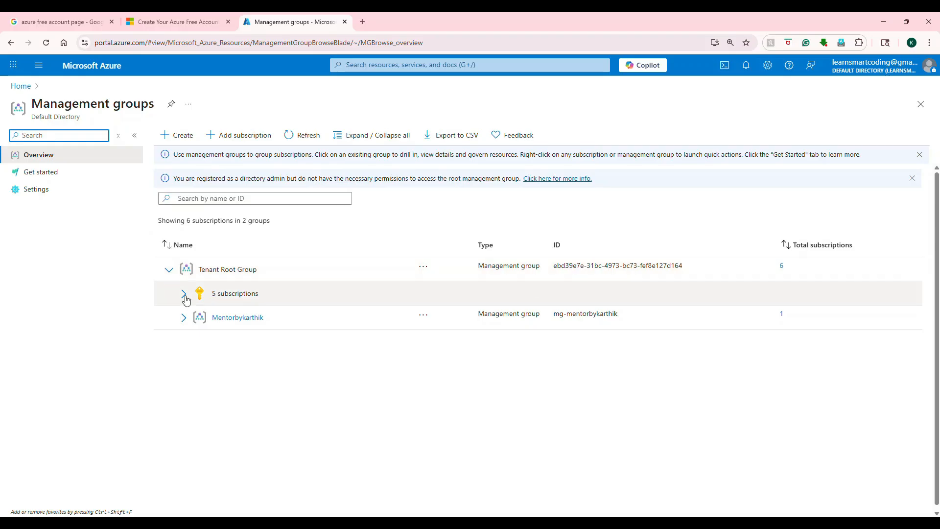
click(185, 295)
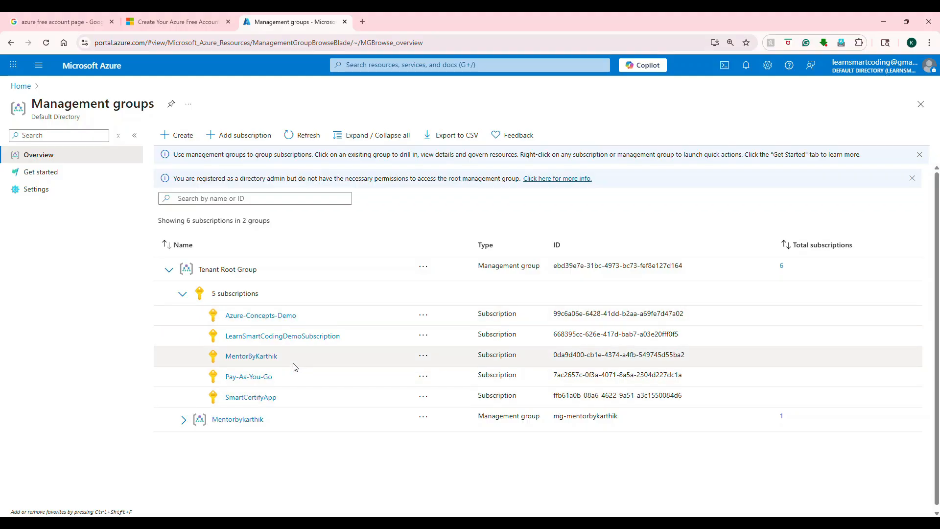
click(184, 421)
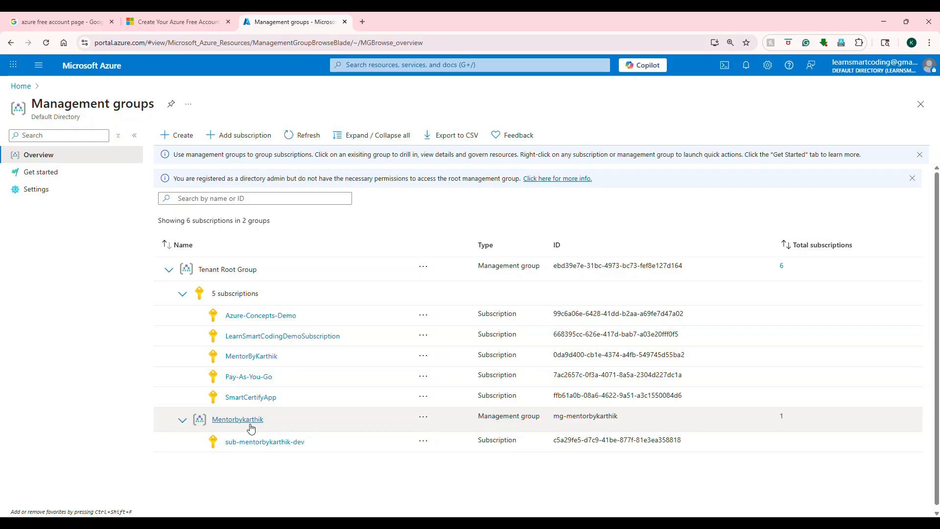
Create a management group under Tenant Root Group with ID mg-smartcertify and display name SmartCertifyApp.
click(183, 135)
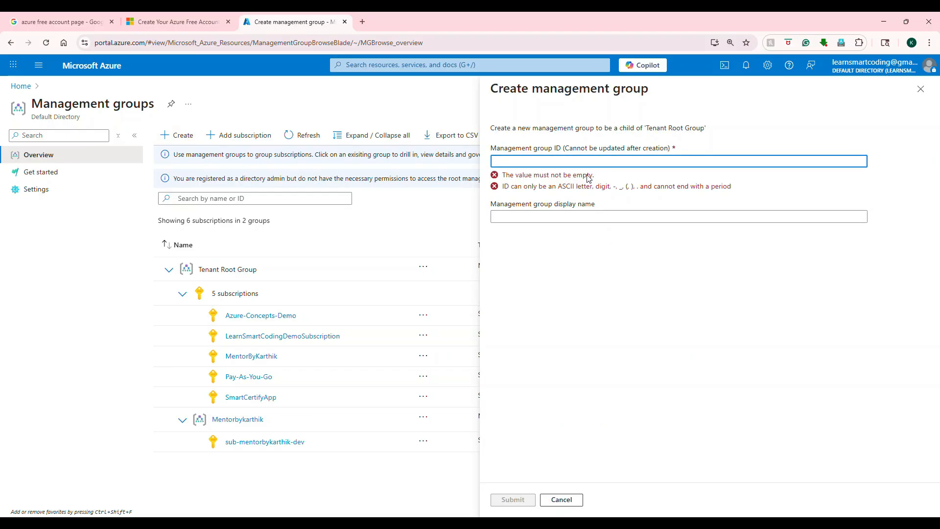
text(SmartCertifyApp)
key(Tab)
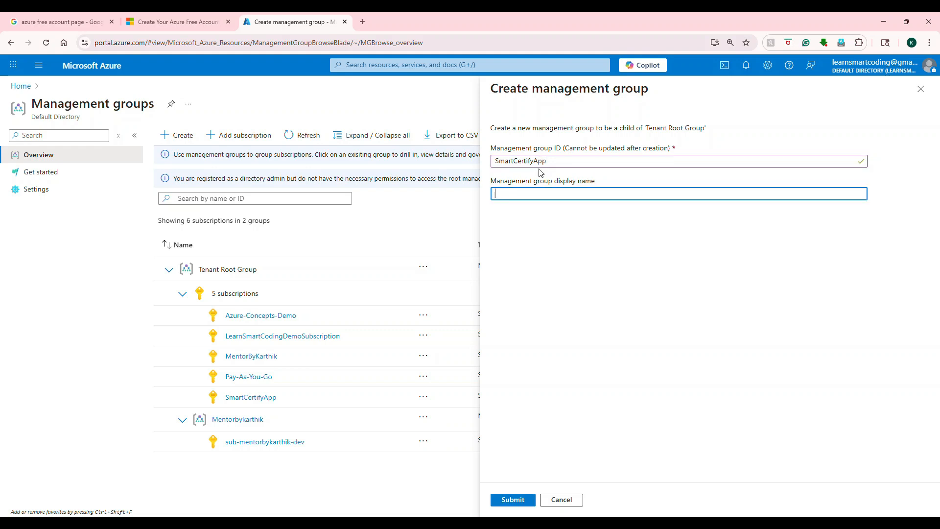
key(shift+Tab)
key(ctrl+c)
click(533, 198)
key(ctrl+v)
click(517, 160)
double_click(517, 161)
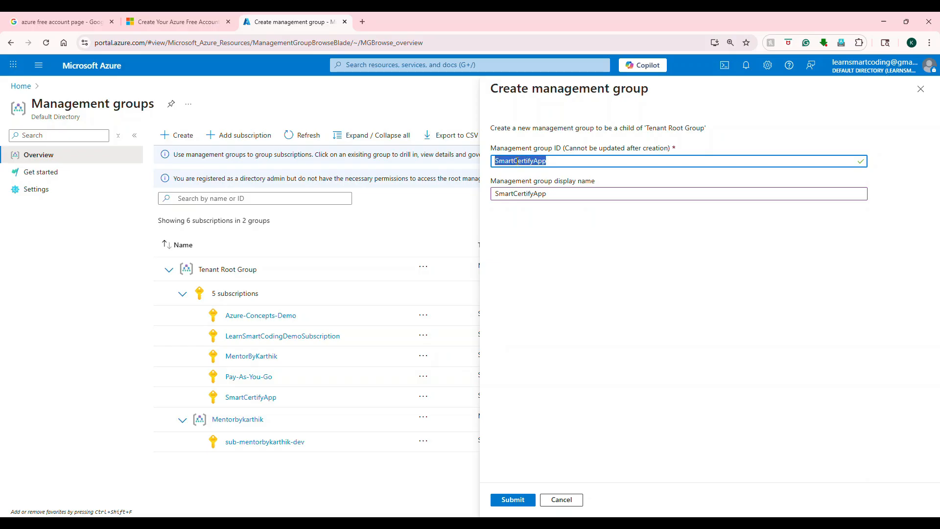
text(mg-smartcertify)
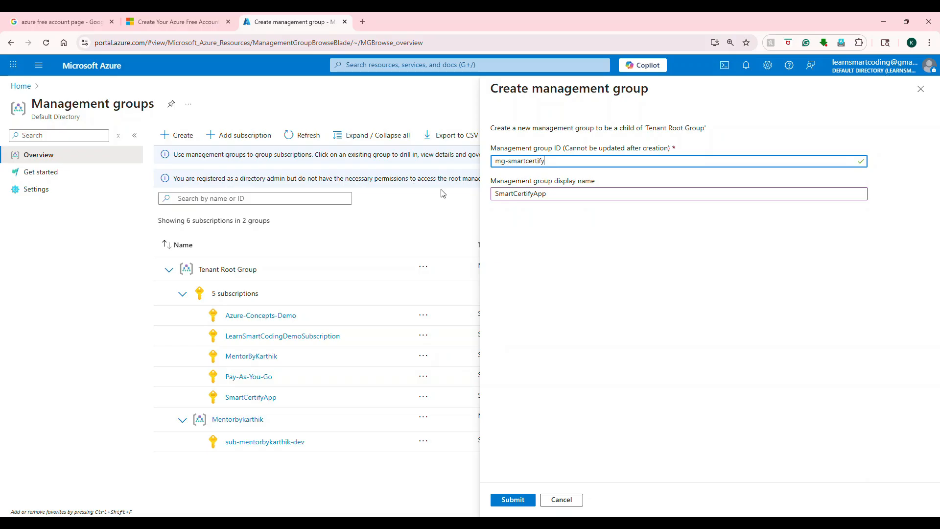
click(512, 500)
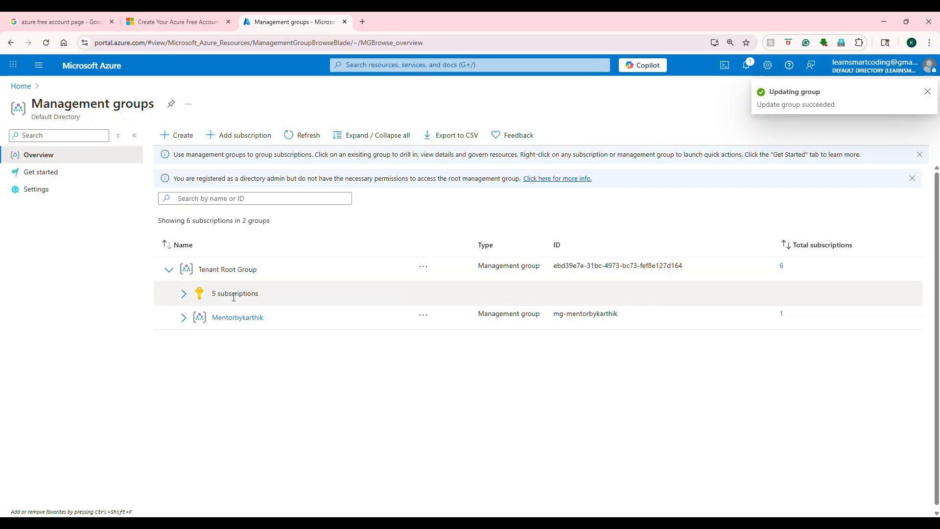
Check the notifications, reload the management groups list, and expand Tenant Root Group and Mentorbykarthik to look for the new group.
click(309, 136)
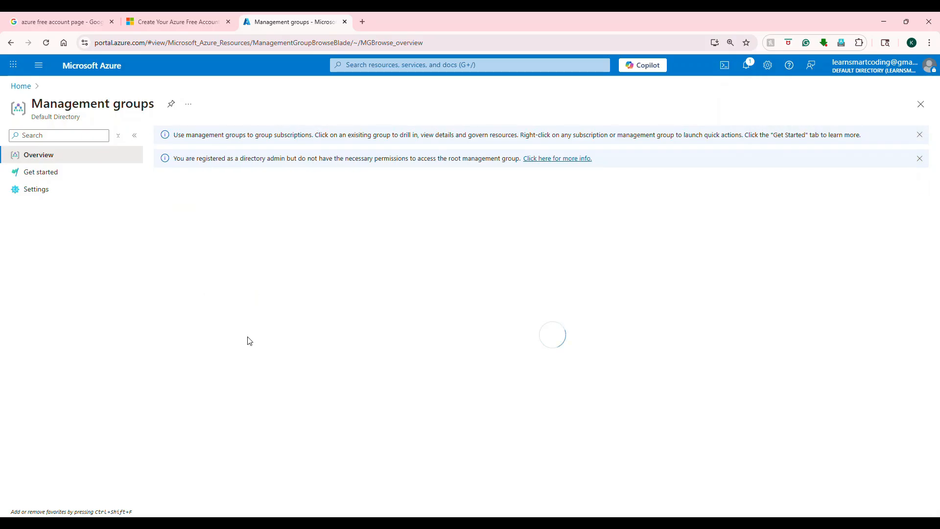
click(305, 142)
click(746, 65)
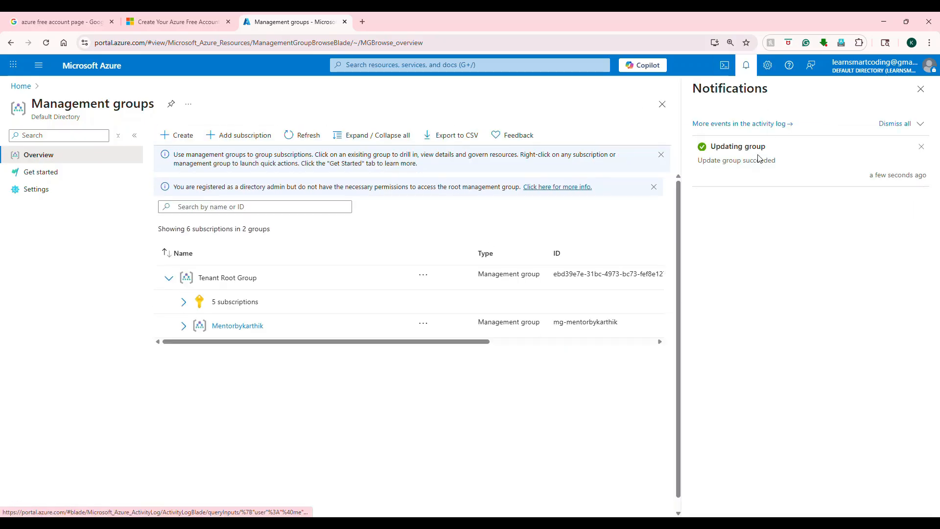
click(183, 326)
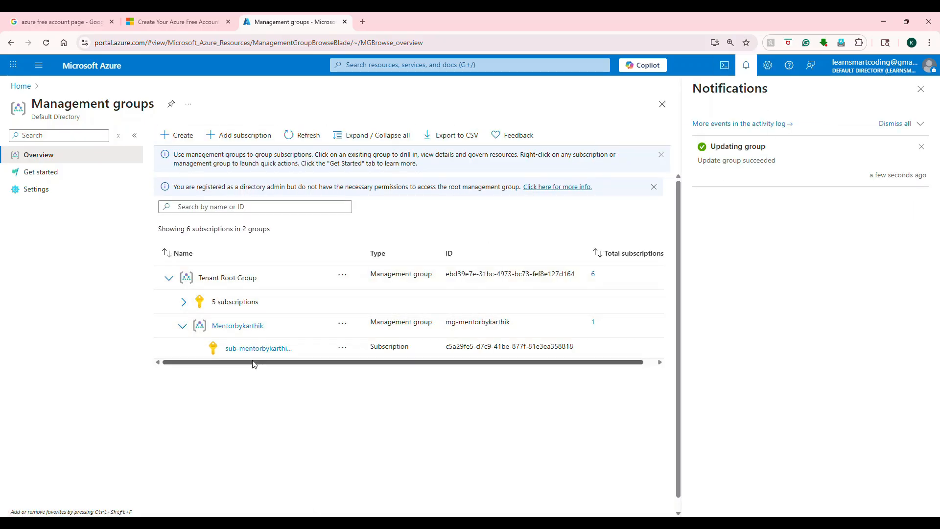
key(F5)
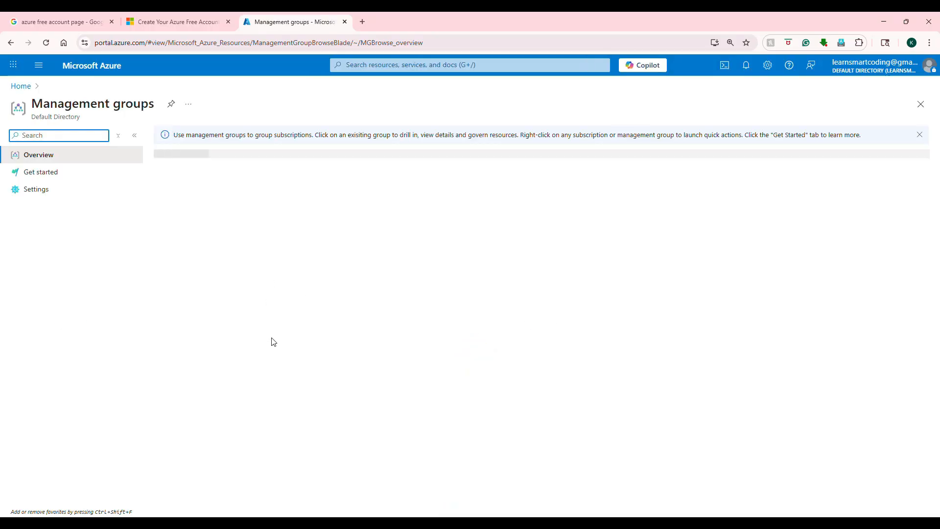
click(187, 319)
click(172, 271)
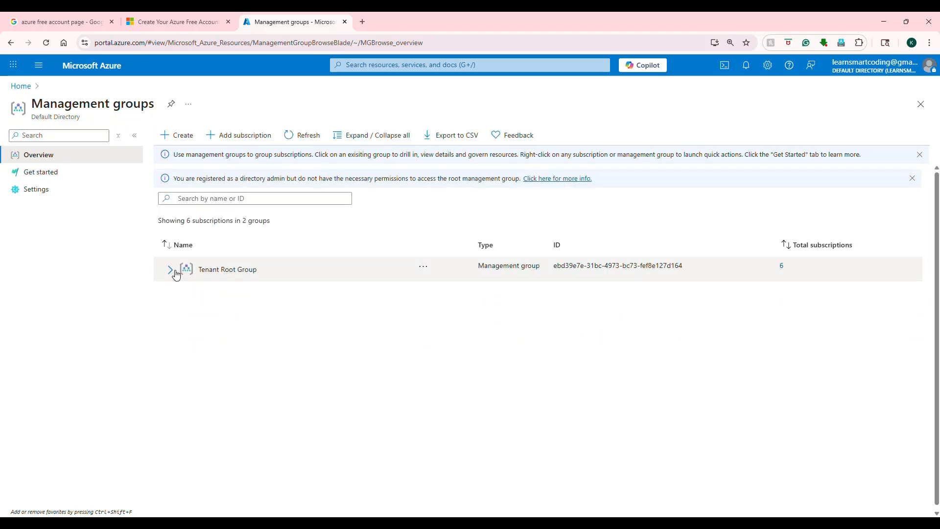
click(172, 271)
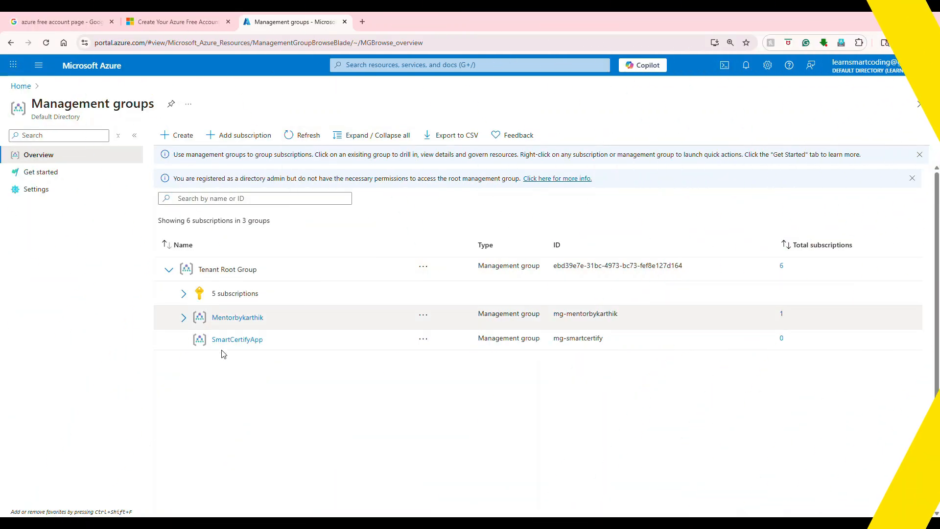
click(183, 318)
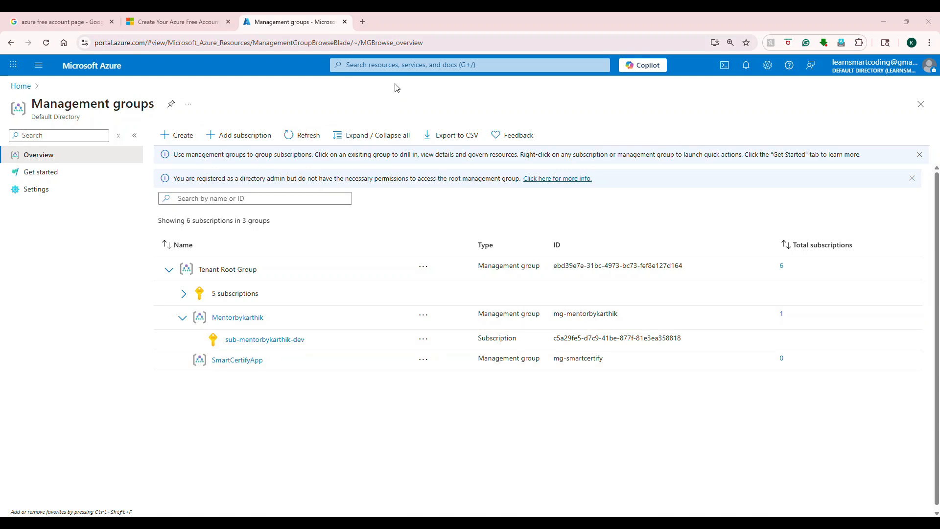
Open Subscriptions and start a new subscription named sub-mentorbykarthik-prod.
click(396, 66)
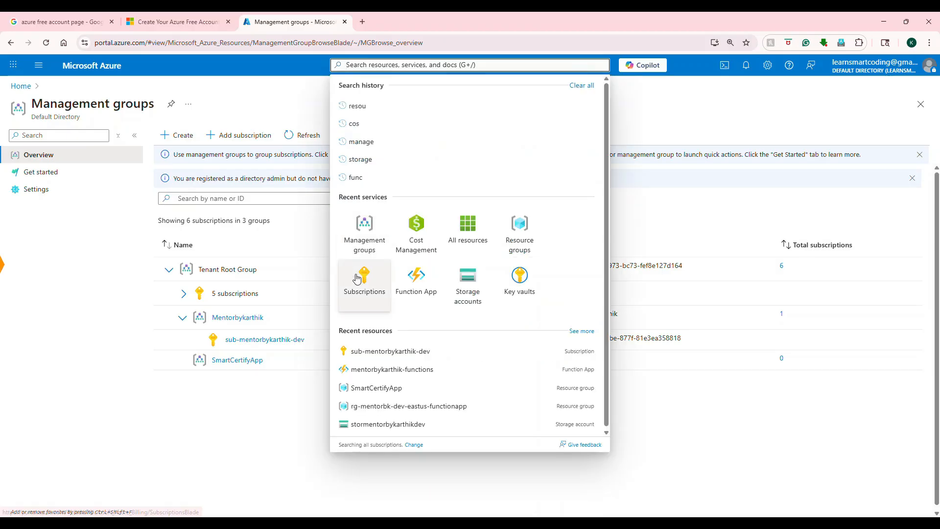
click(361, 281)
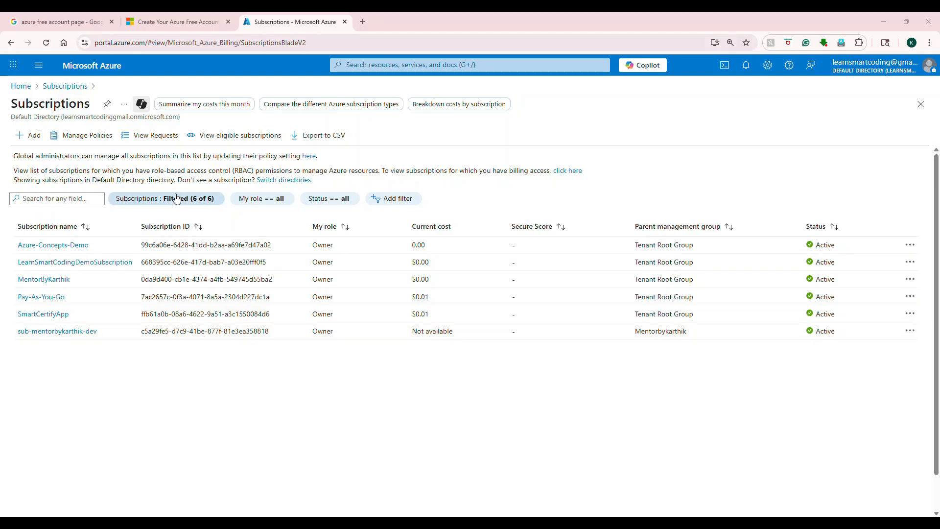
click(28, 138)
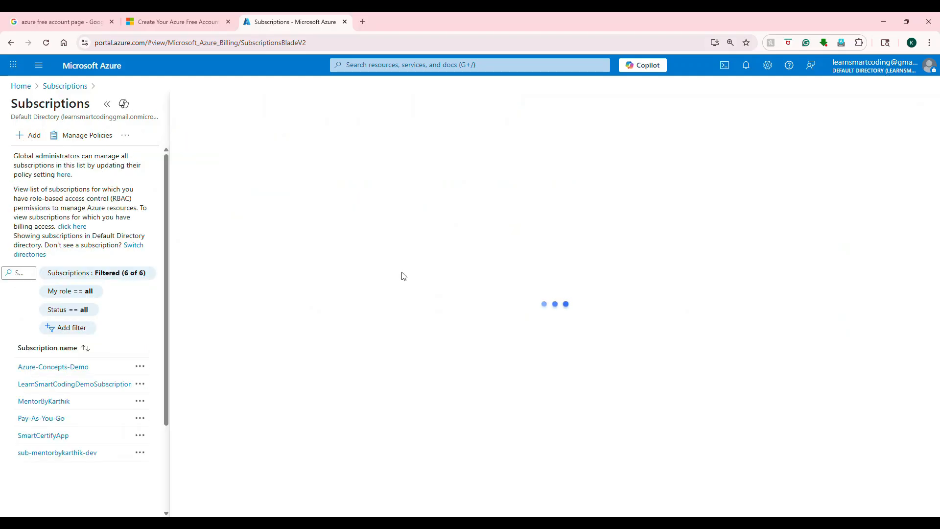
click(401, 248)
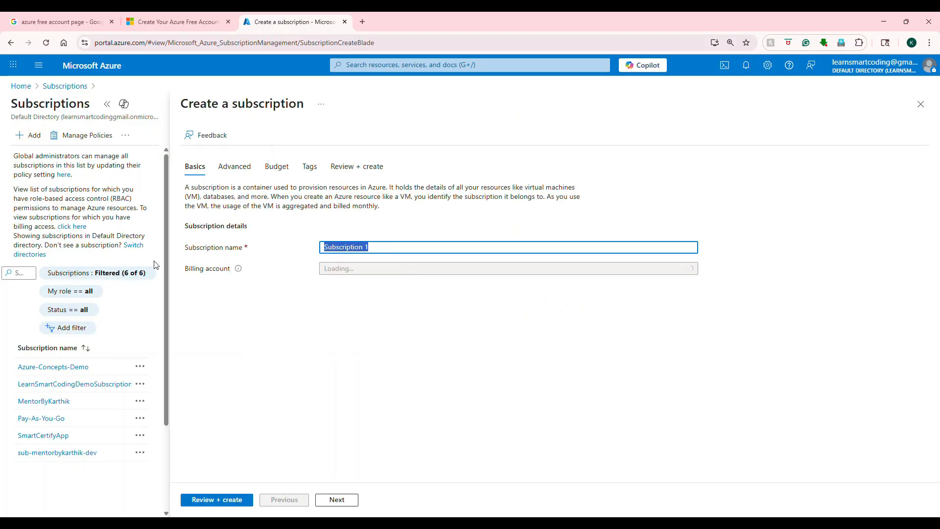
key(ctrl+a)
text(sub-mentorbykarthik-prod)
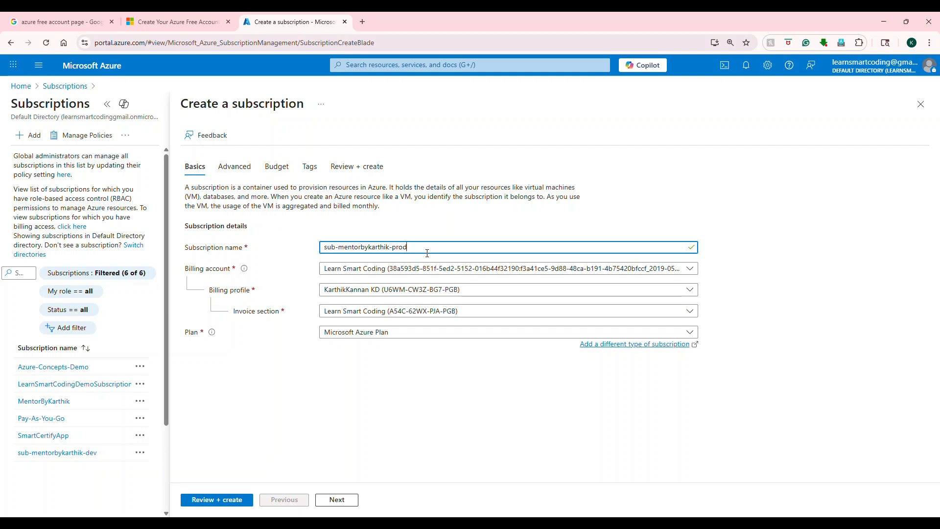
Assign the new subscription to the Mentorbykarthik (mg-mentorbykarthik) management group in its advanced settings.
click(247, 169)
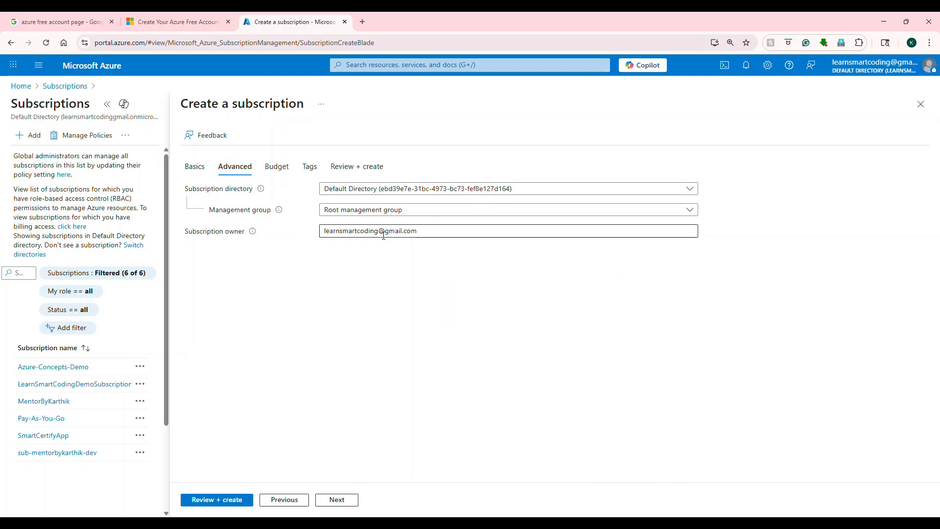
click(394, 210)
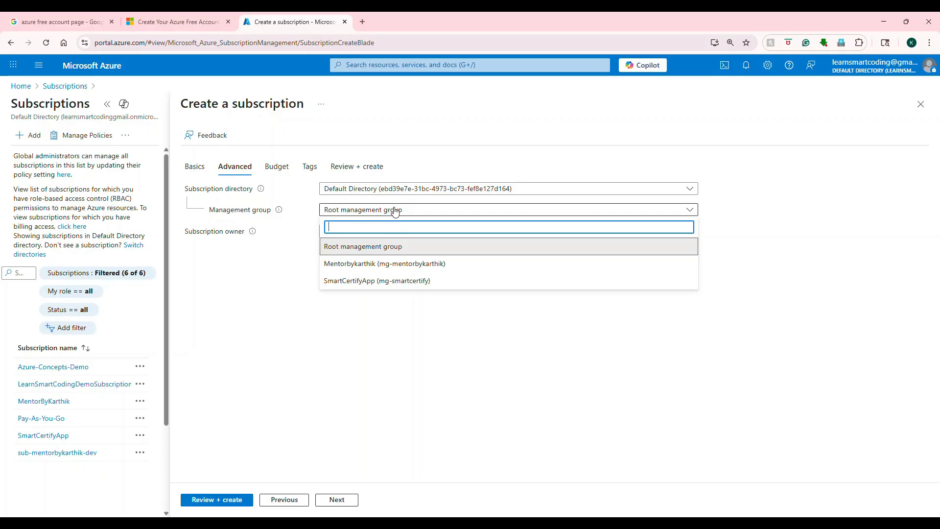
click(381, 269)
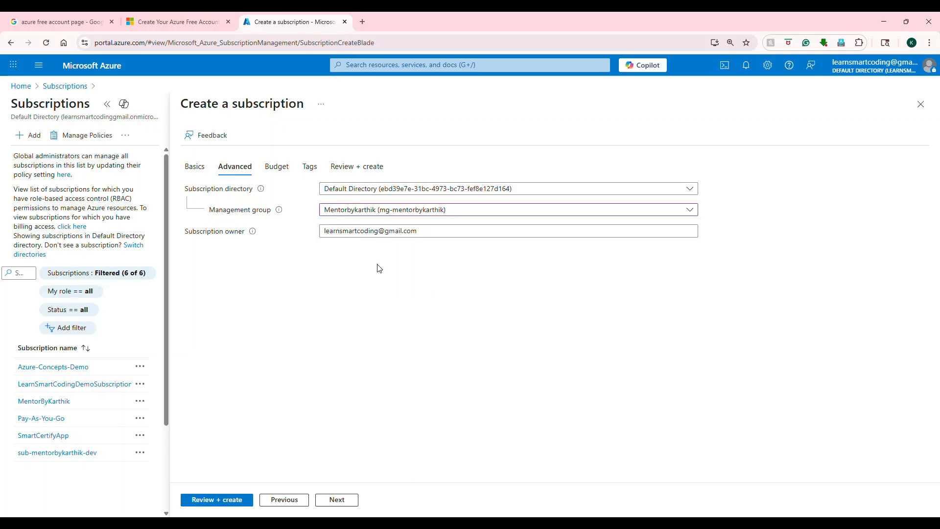
Add a subscription budget named ProdMentorByKarthikAppCost with an amount of 10 USD and an alert at 40%.
click(277, 167)
click(325, 255)
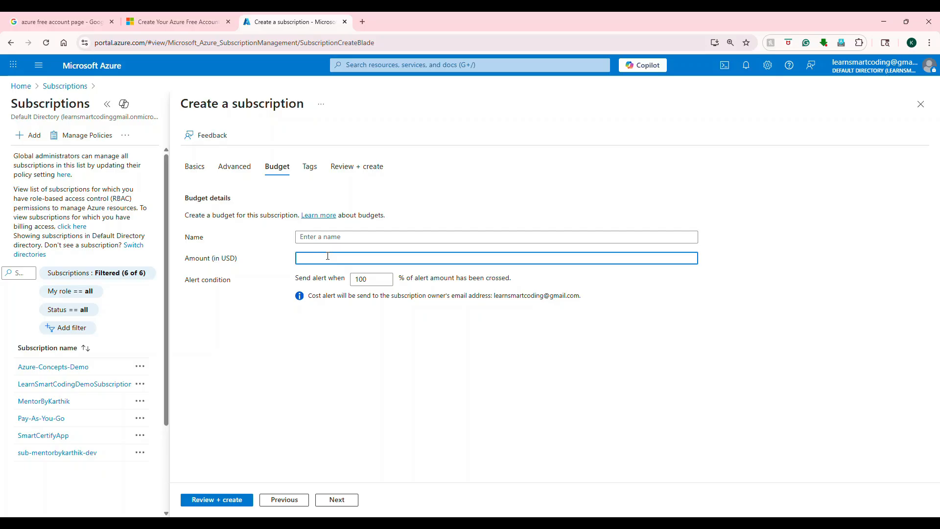
text(10)
click(330, 239)
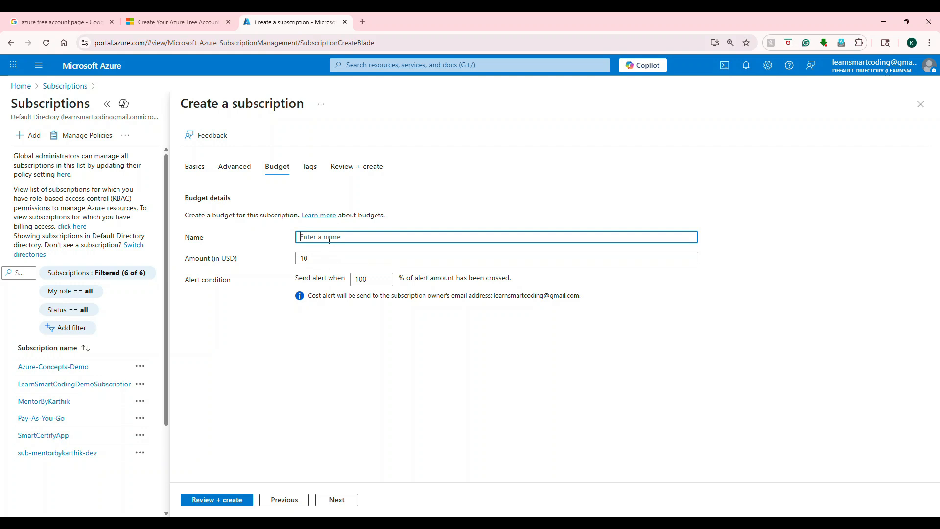
text(ProdMentorByKarthikAppCost)
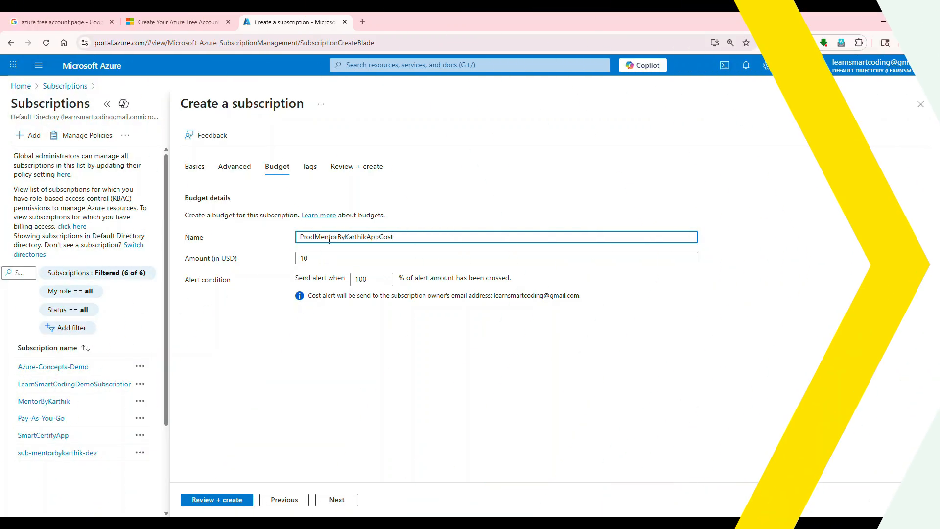
double_click(352, 283)
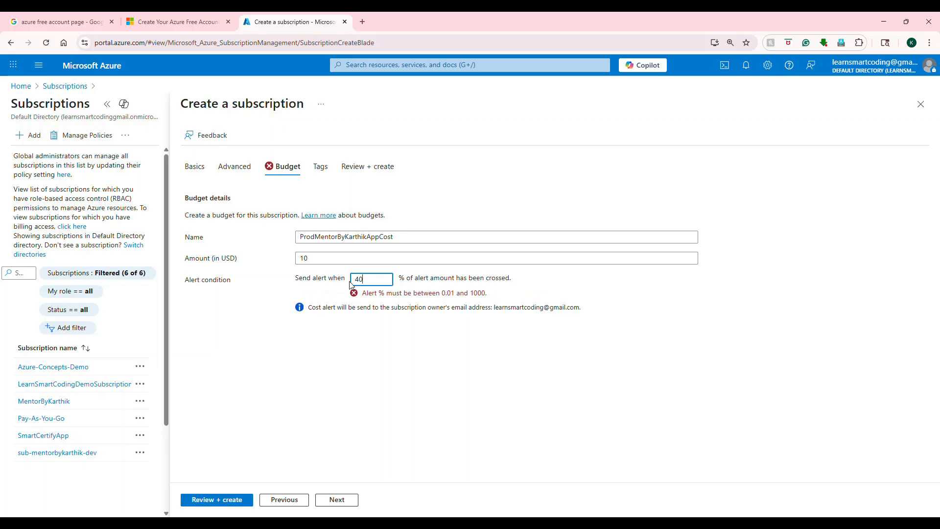
key(shift+Tab)
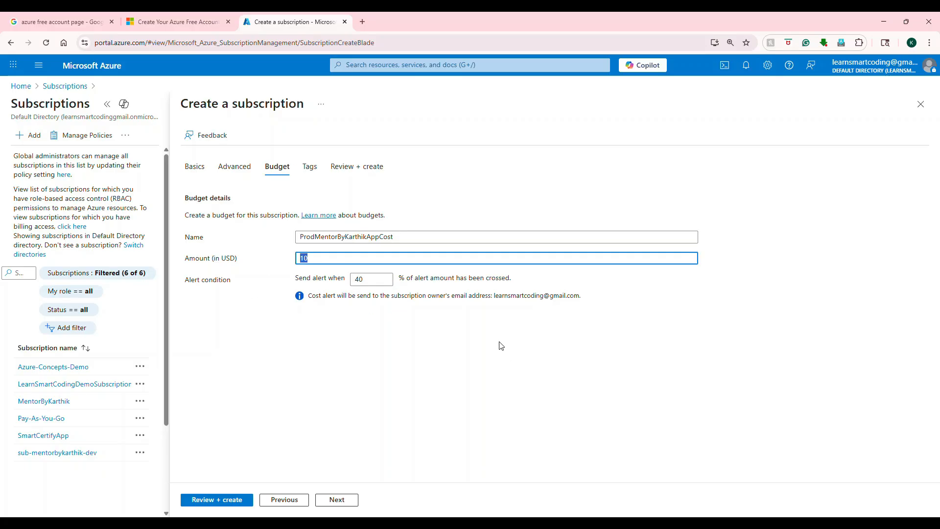
drag(374, 296, 472, 297)
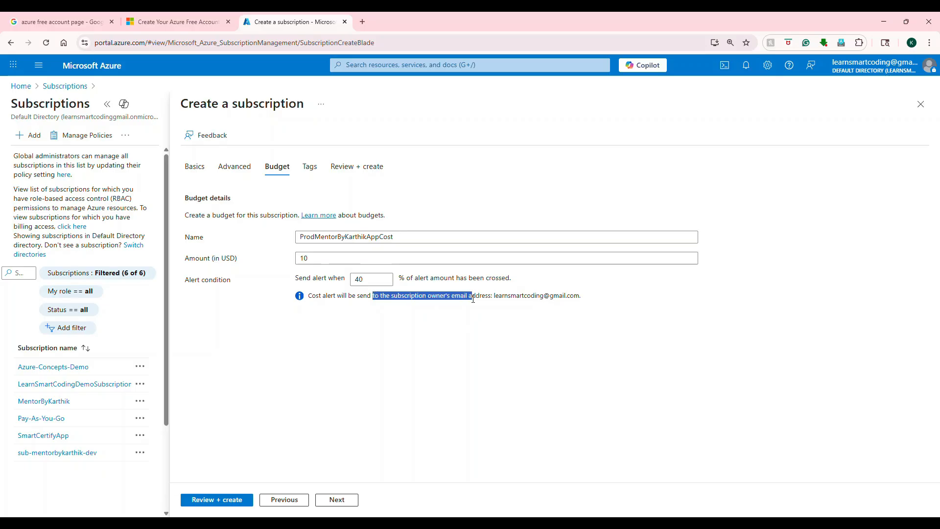
Tag the subscription with SubscriptionName set to MentorByKarthikProv, review the settings and create the subscription.
click(309, 168)
click(281, 237)
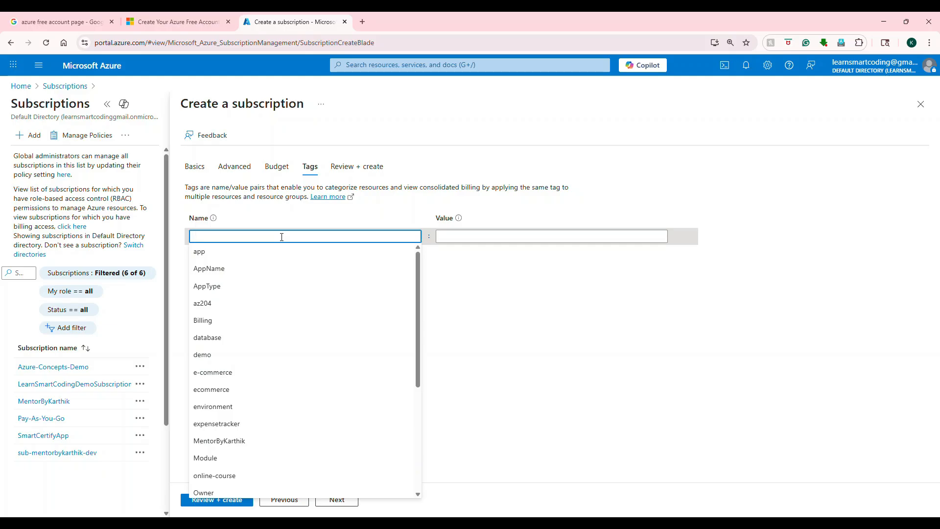
text(sub)
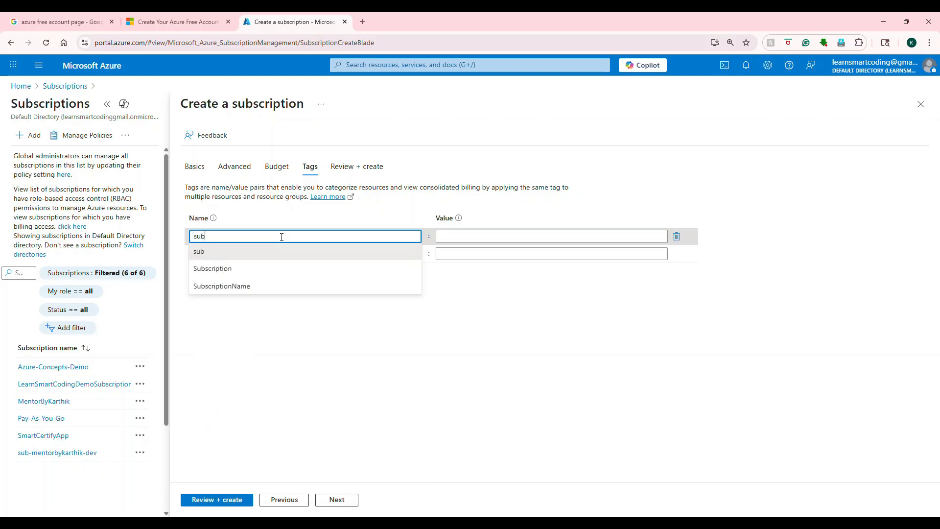
click(248, 284)
click(499, 234)
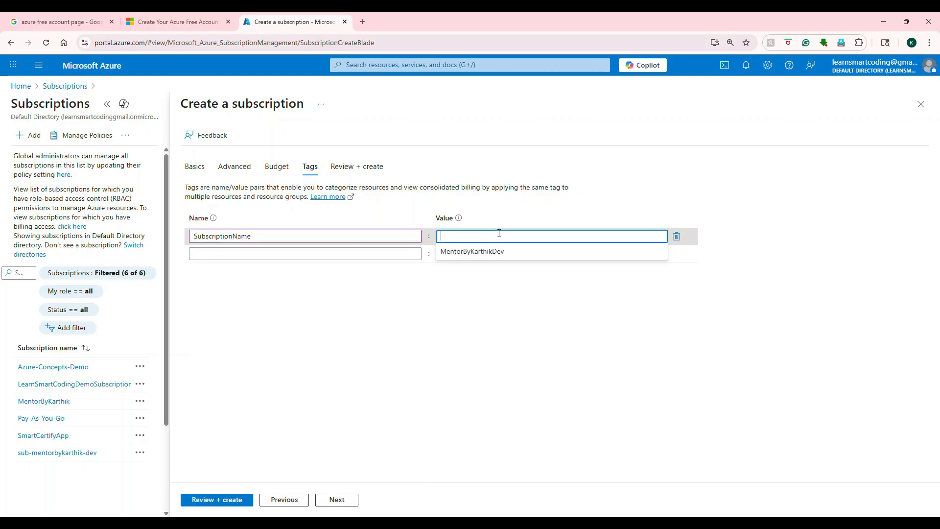
click(498, 254)
key(BackSpace)
key(BackSpace)
key(BackSpace)
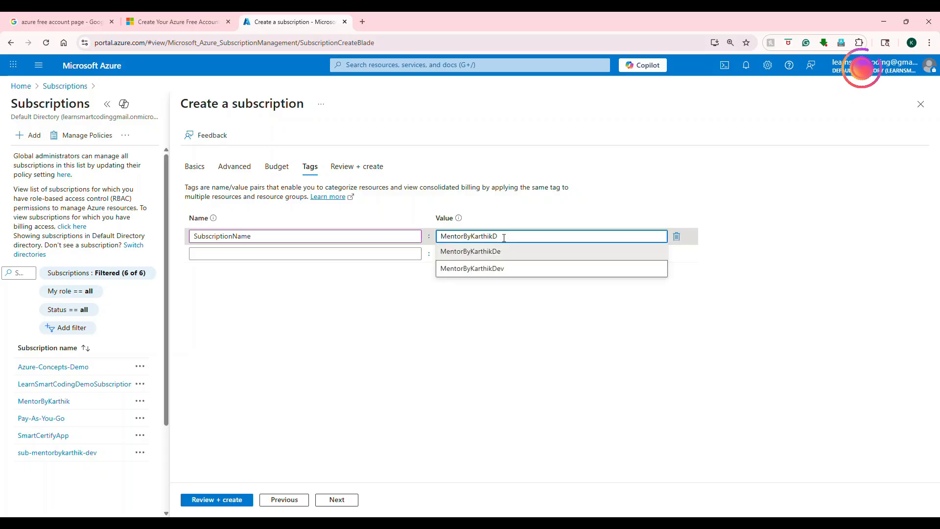
text(Prov)
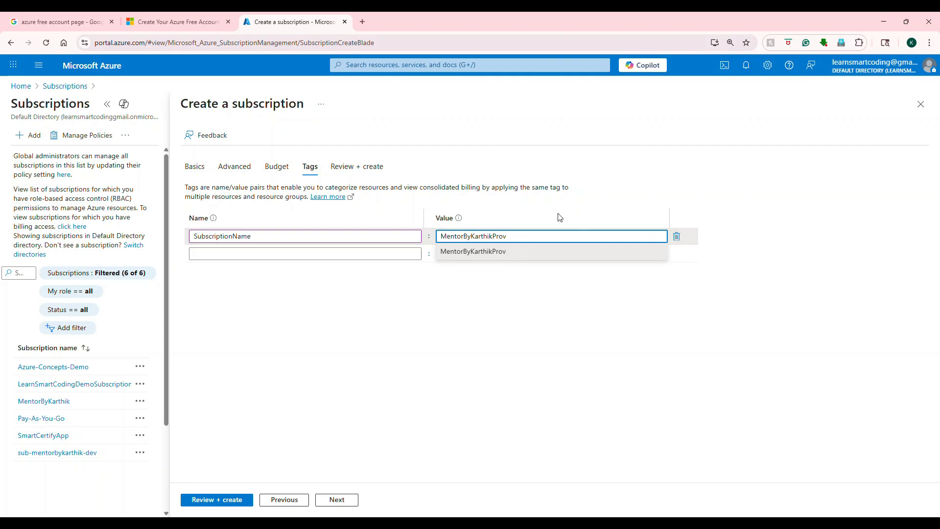
click(375, 171)
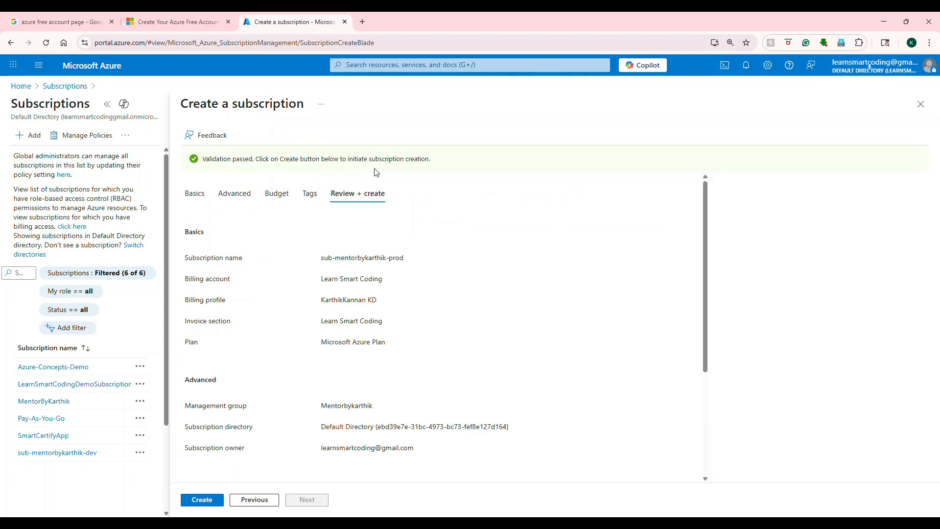
click(200, 500)
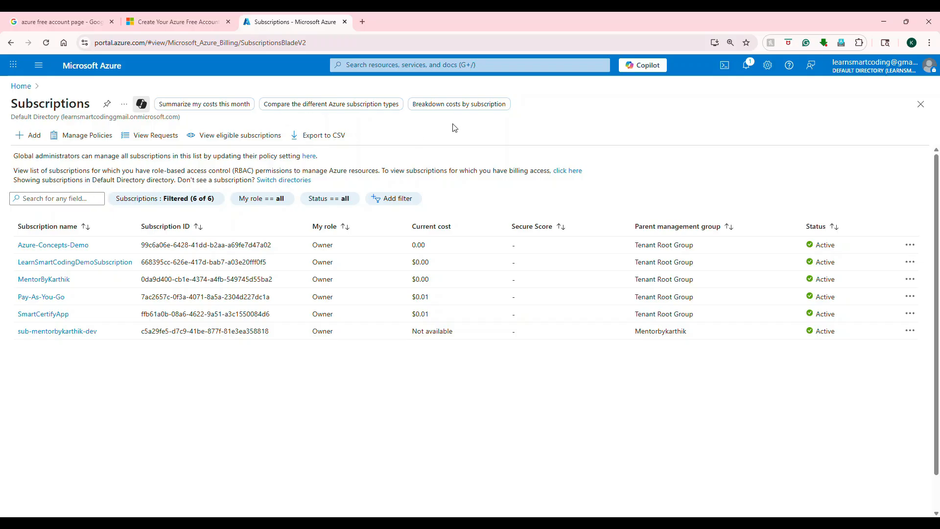
Reload the subscriptions list to look for the new subscription, and view the overview of sub-mentorbykarthik-dev.
key(F5)
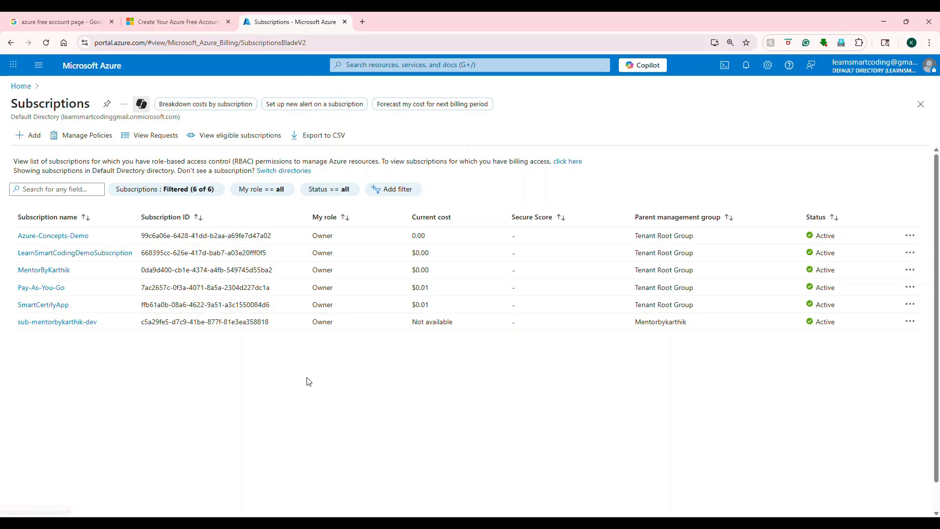
click(67, 323)
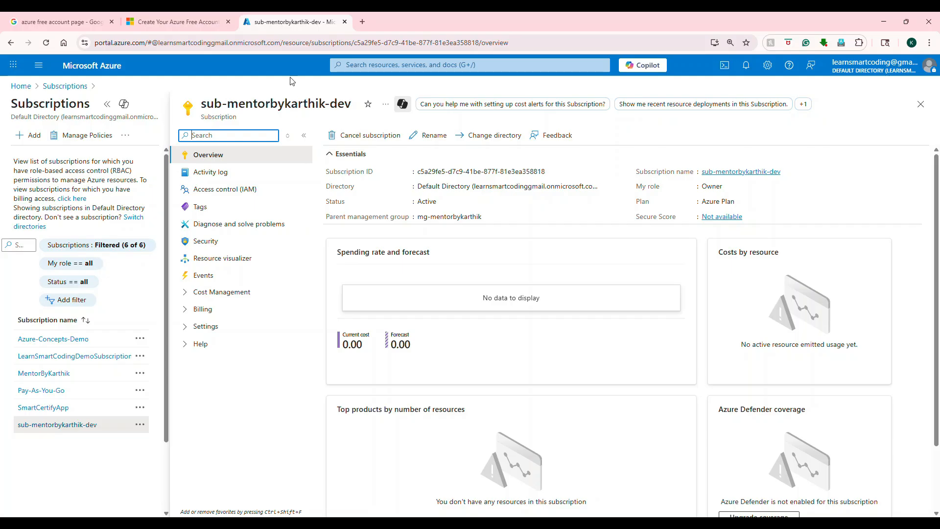
click(49, 86)
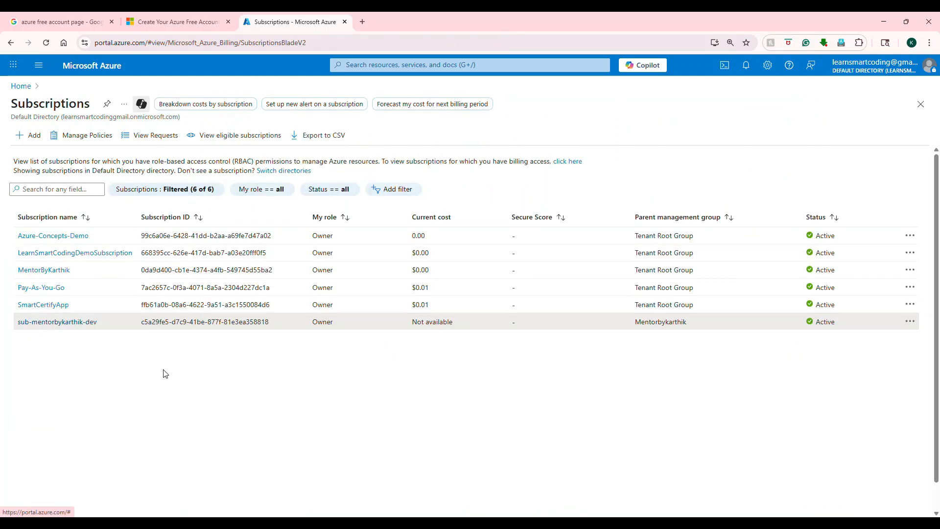
key(F5)
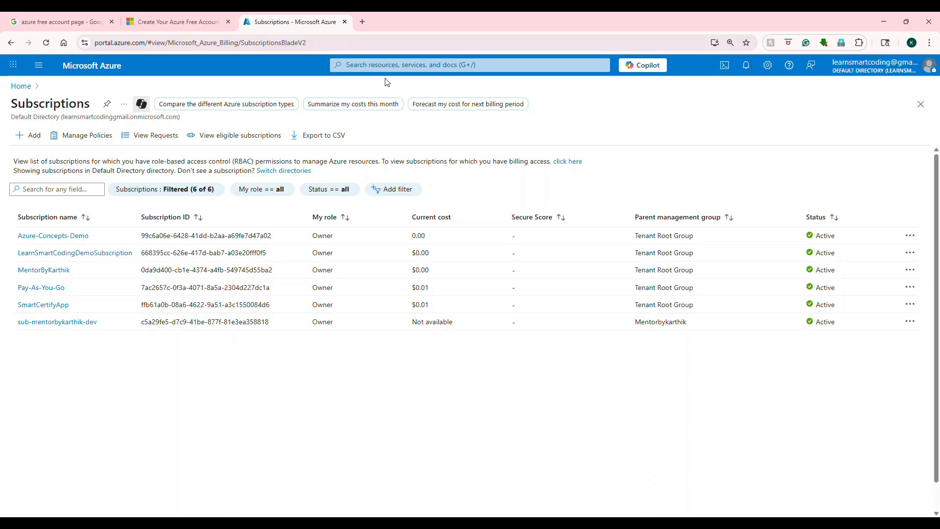
Open Resource groups, look through the existing groups, and start a new resource group in the sub-mentorbykarthik-dev subscription.
click(435, 69)
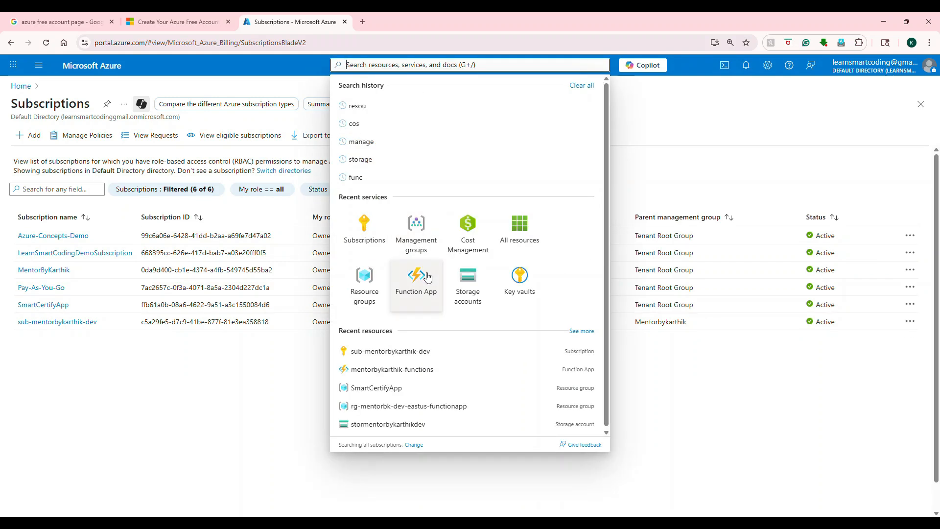
click(361, 292)
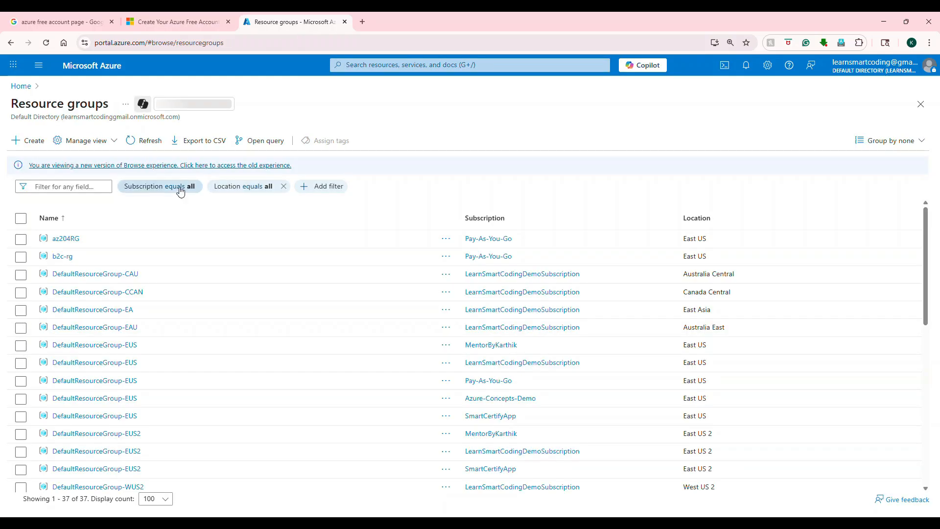
scroll(104, 288, down, 5)
scroll(103, 288, down, 2)
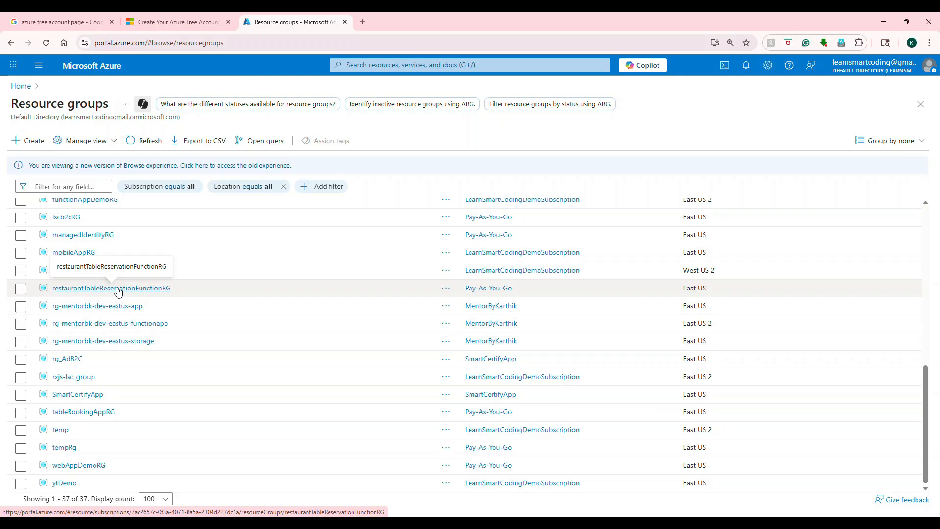
scroll(118, 291, up, 10)
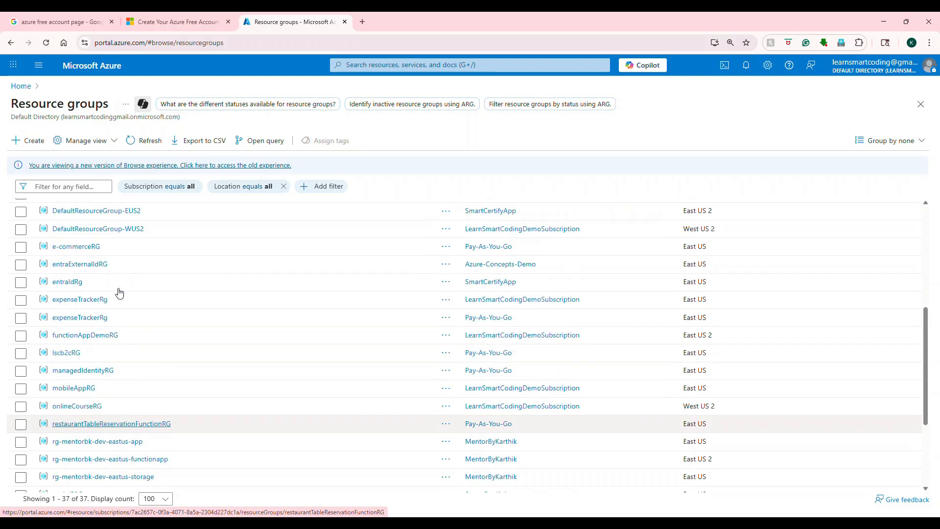
click(41, 142)
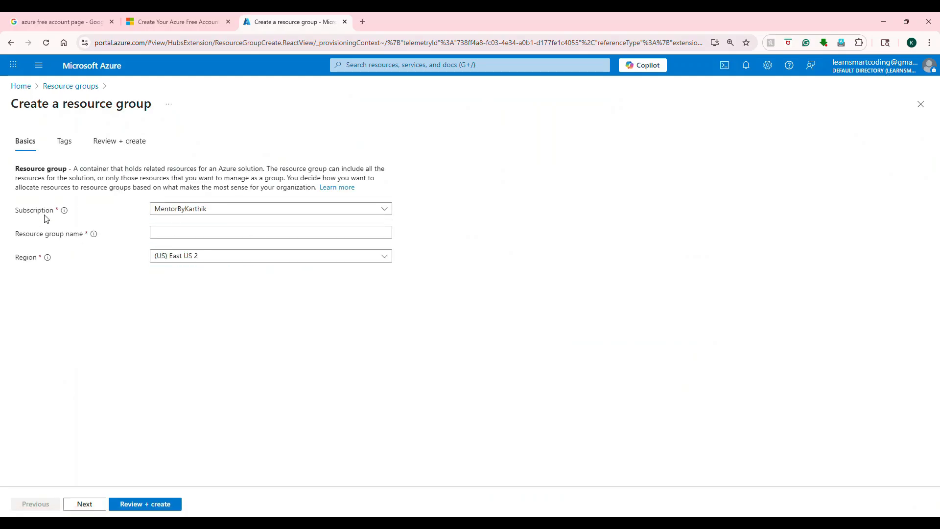
click(196, 209)
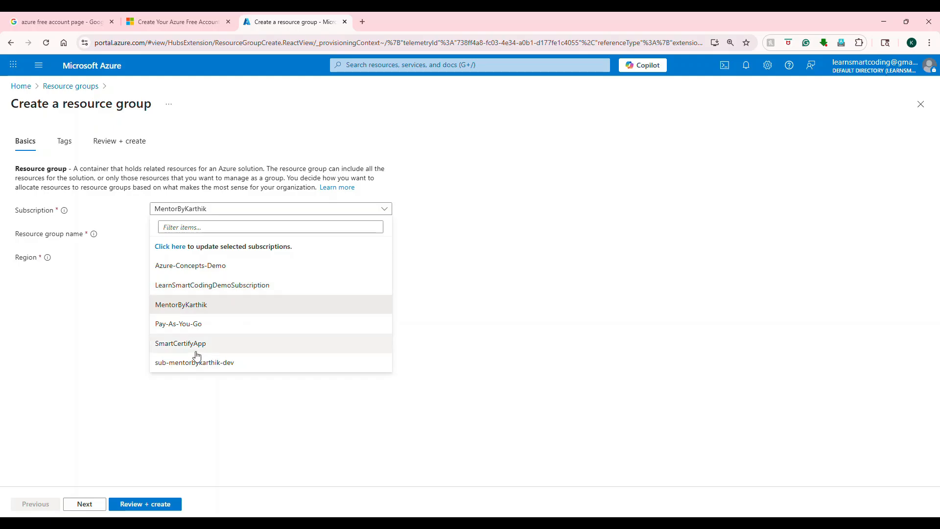
click(207, 367)
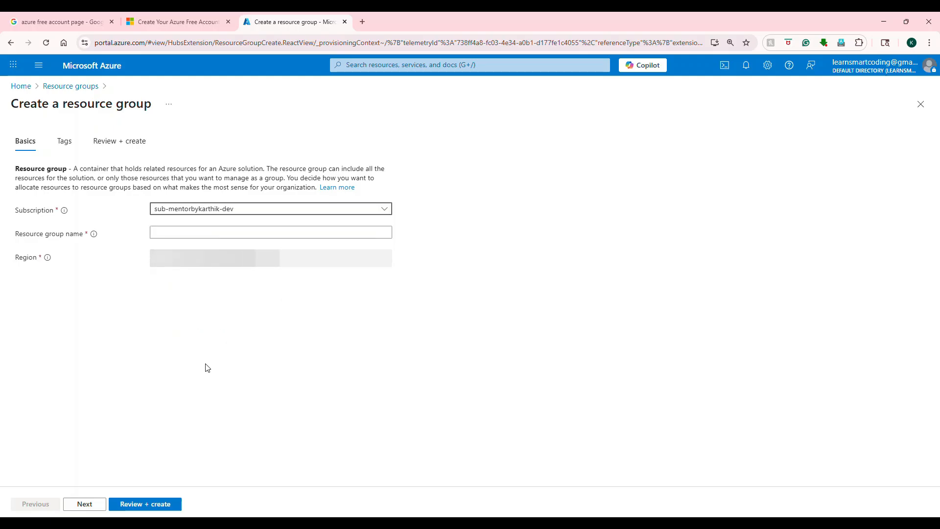